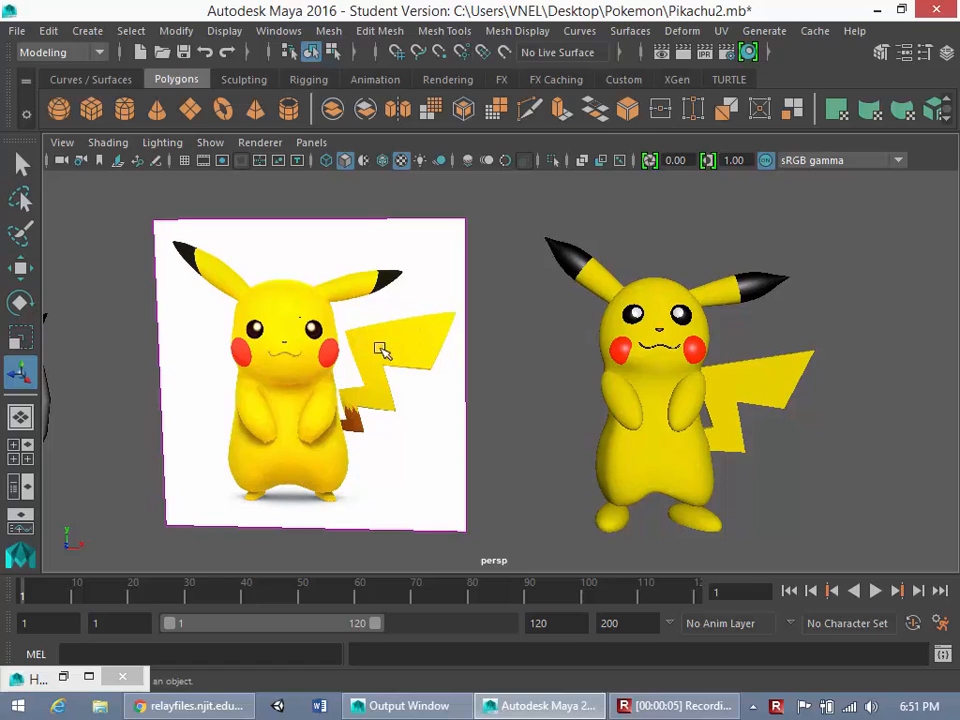
# - Move the small NURBS circle horizontally off the reference image, past the image plane's outer edge, and deselect it
pyautogui.click(299, 314)
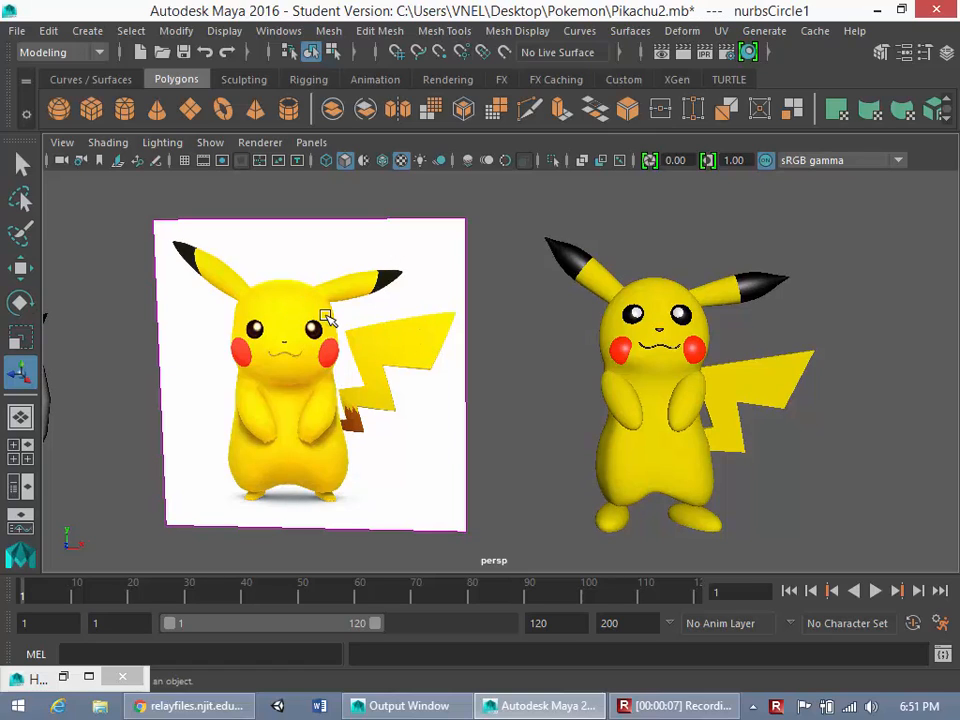
pyautogui.press('w')
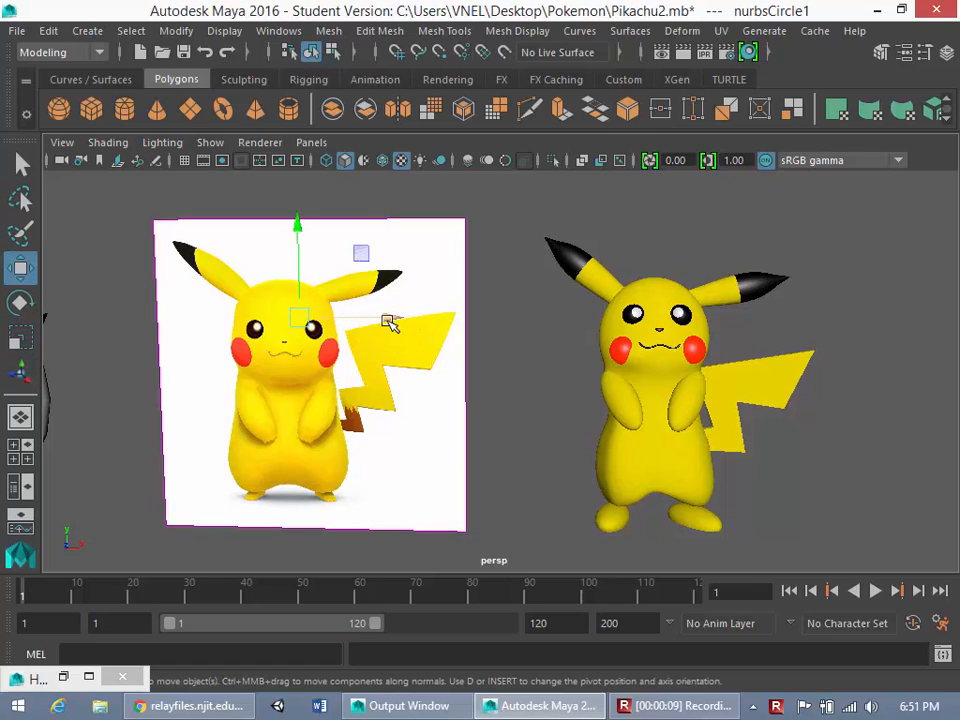
pyautogui.moveTo(390, 323); pyautogui.dragTo(111, 366)
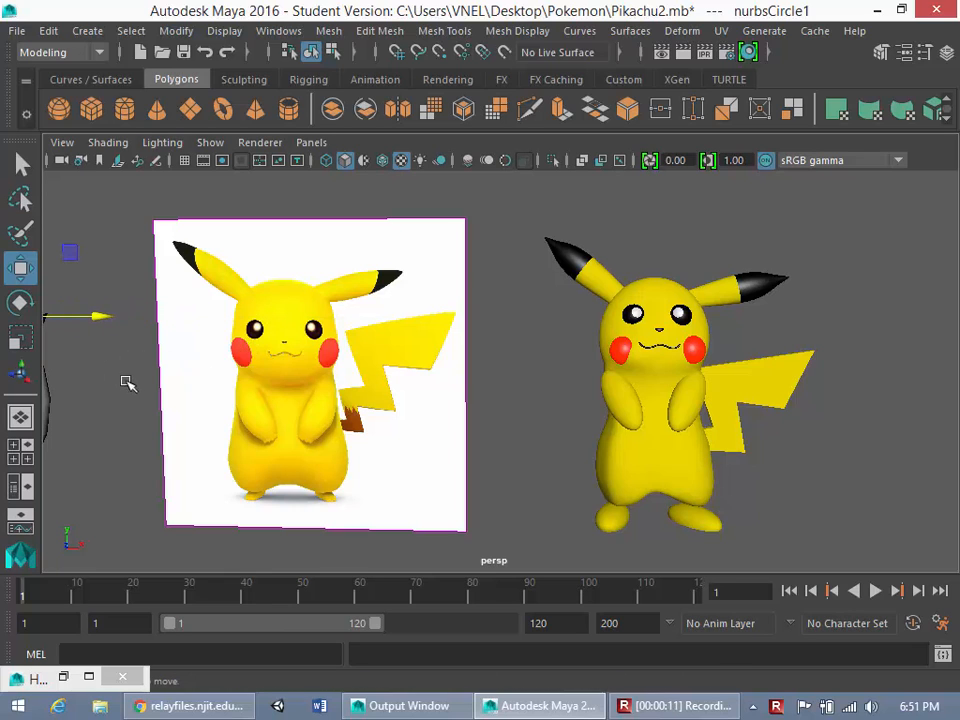
pyautogui.click(552, 434)
# - Compare the finished Pikachu model with the reference image from several angles
pyautogui.scroll(5, 558, 433)
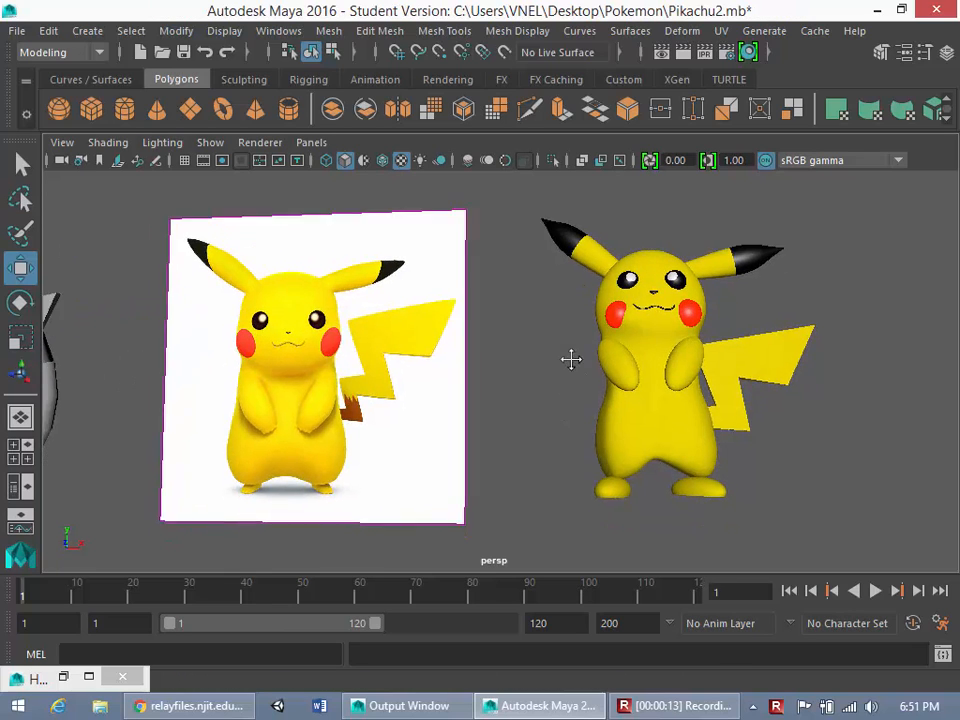
pyautogui.keyDown('alt'); pyautogui.moveTo(561, 339); pyautogui.dragTo(540, 387); pyautogui.keyUp('alt')
pyautogui.scroll(-3, 567, 381)
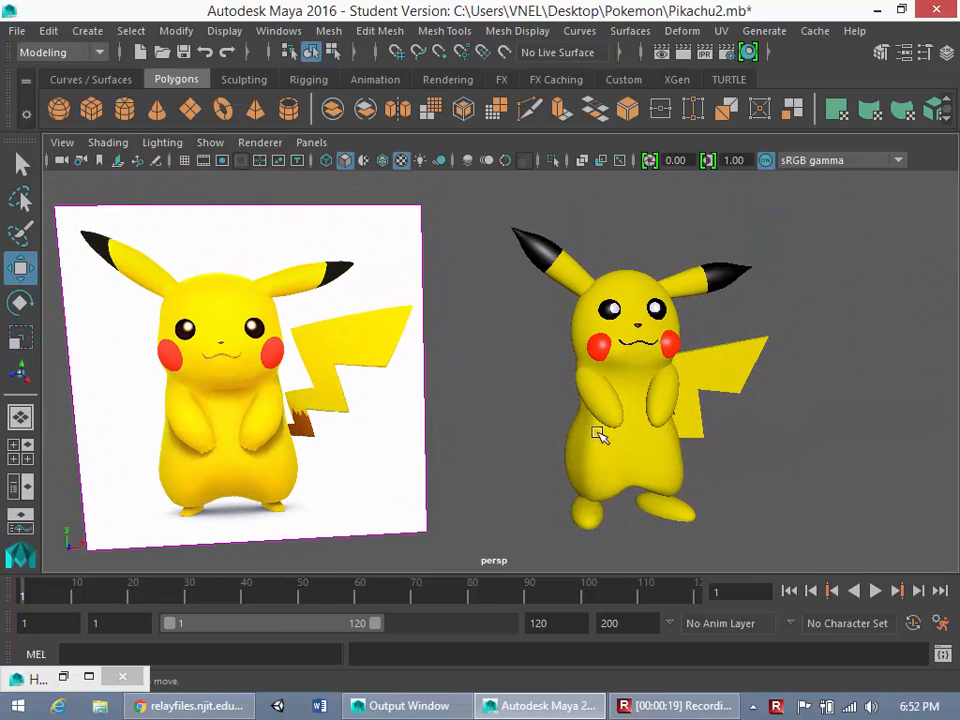
pyautogui.keyDown('alt'); pyautogui.moveTo(596, 325); pyautogui.dragTo(671, 332); pyautogui.keyUp('alt')
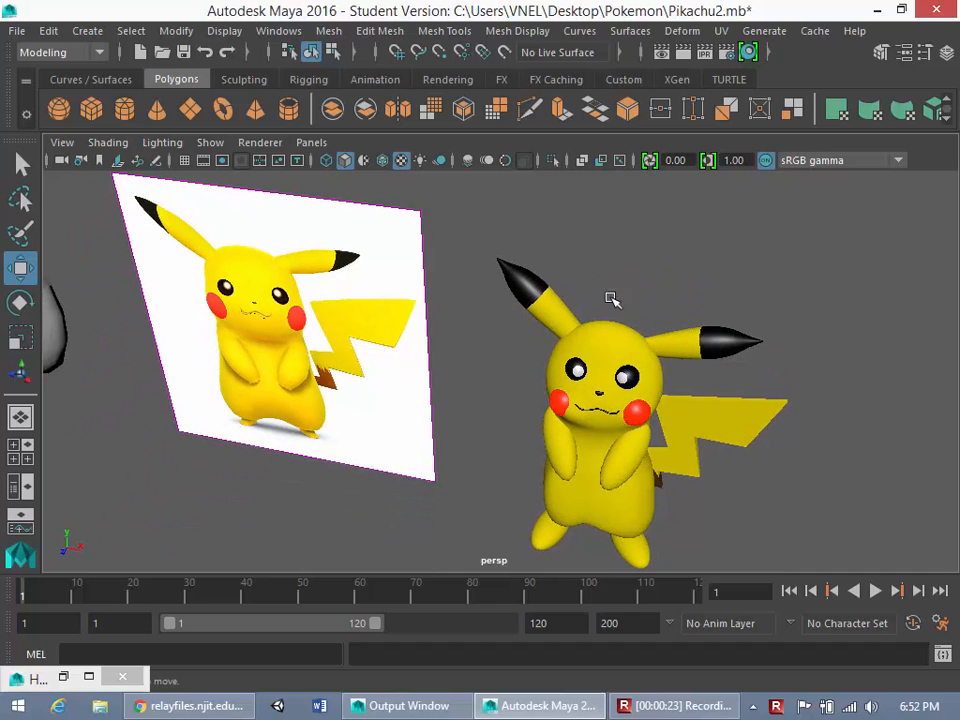
pyautogui.keyDown('alt'); pyautogui.moveTo(612, 299); pyautogui.dragTo(614, 393); pyautogui.keyUp('alt')
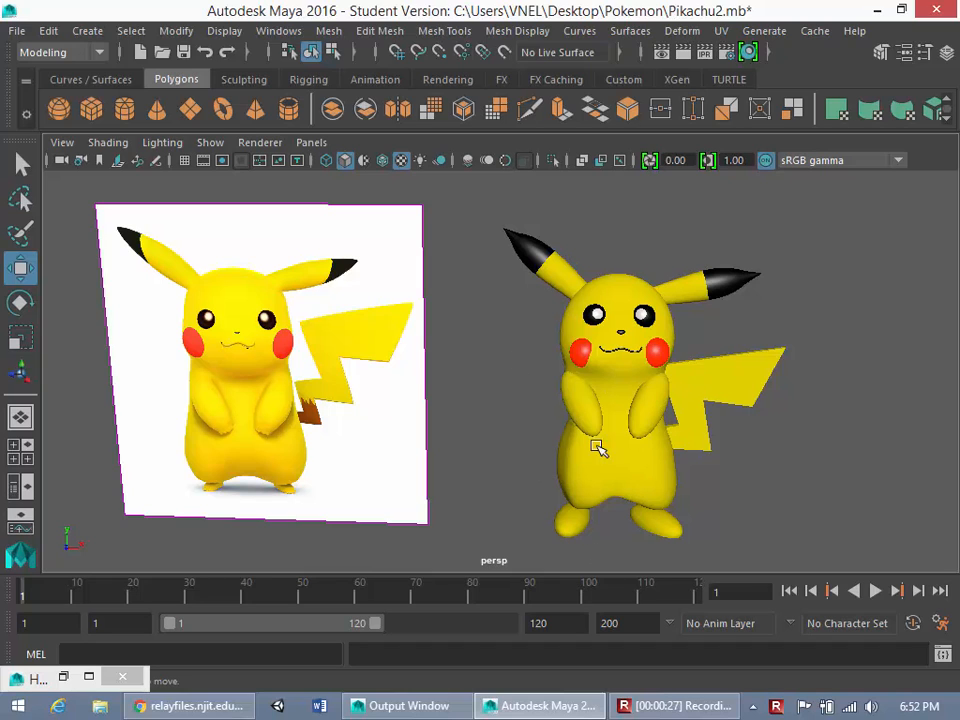
pyautogui.keyDown('alt'); pyautogui.moveTo(598, 446); pyautogui.dragTo(463, 343, button='middle'); pyautogui.keyUp('alt')
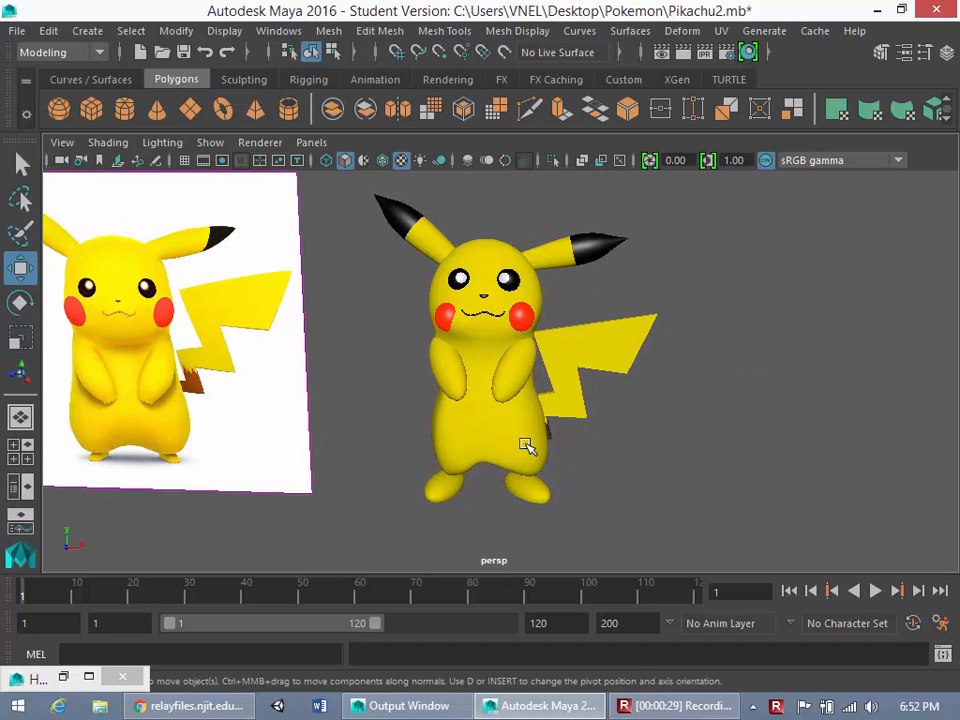
# - Select the body, arms and feet of the model in turn to examine the separate meshes it is built from
pyautogui.click(456, 388)
pyautogui.scroll(5, 437, 402)
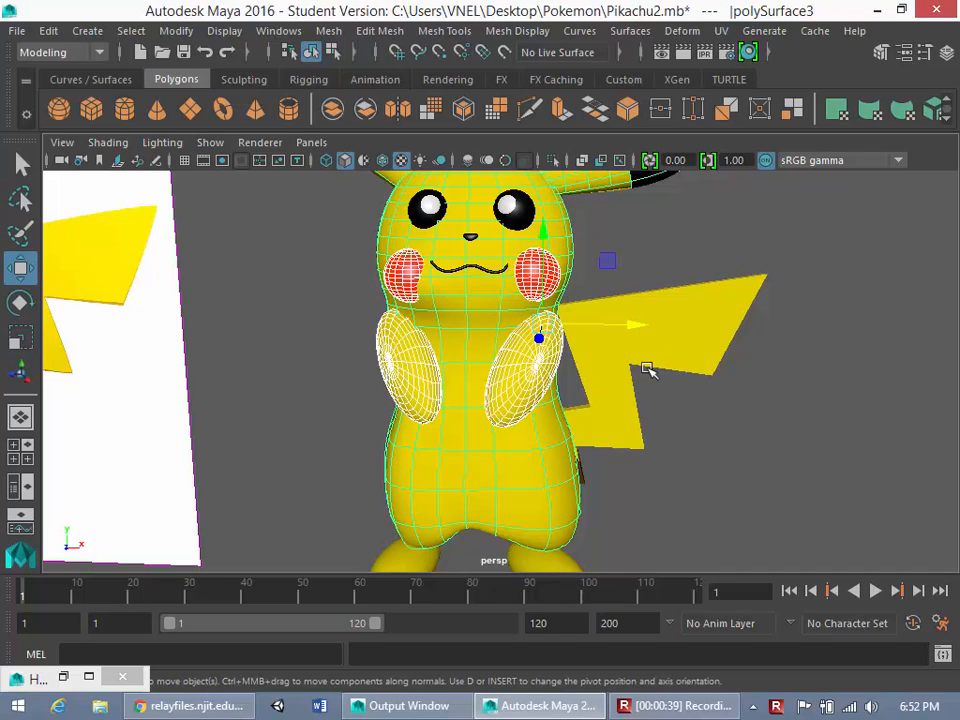
pyautogui.click(745, 451)
pyautogui.click(481, 245)
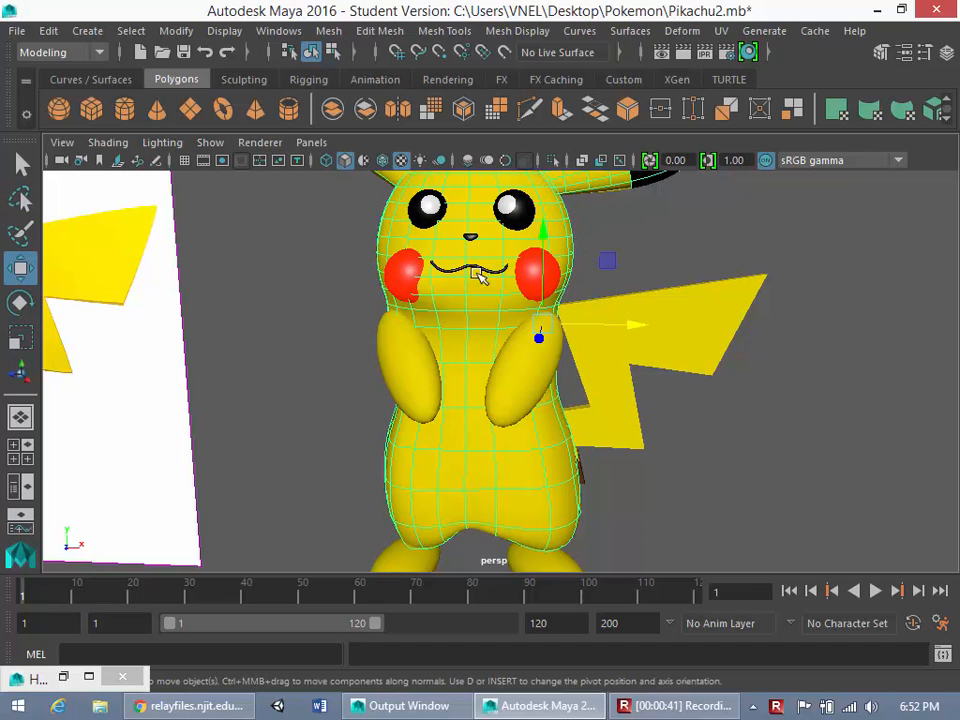
pyautogui.keyDown('alt'); pyautogui.moveTo(603, 445); pyautogui.dragTo(575, 305); pyautogui.keyUp('alt')
pyautogui.click(489, 272)
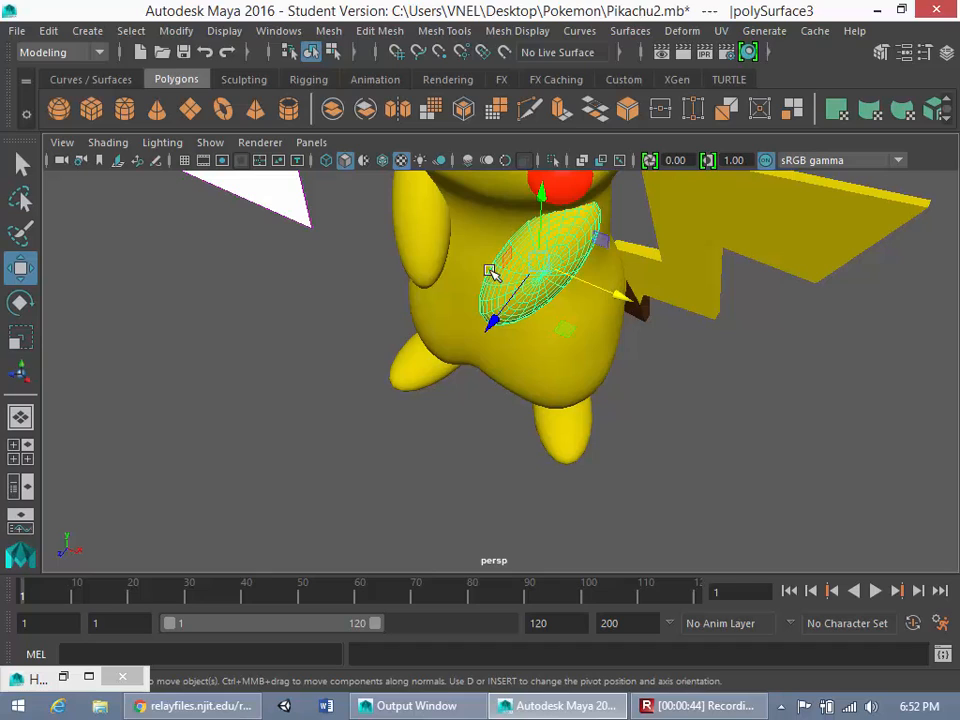
pyautogui.click(425, 238)
pyautogui.click(424, 362)
pyautogui.click(575, 440)
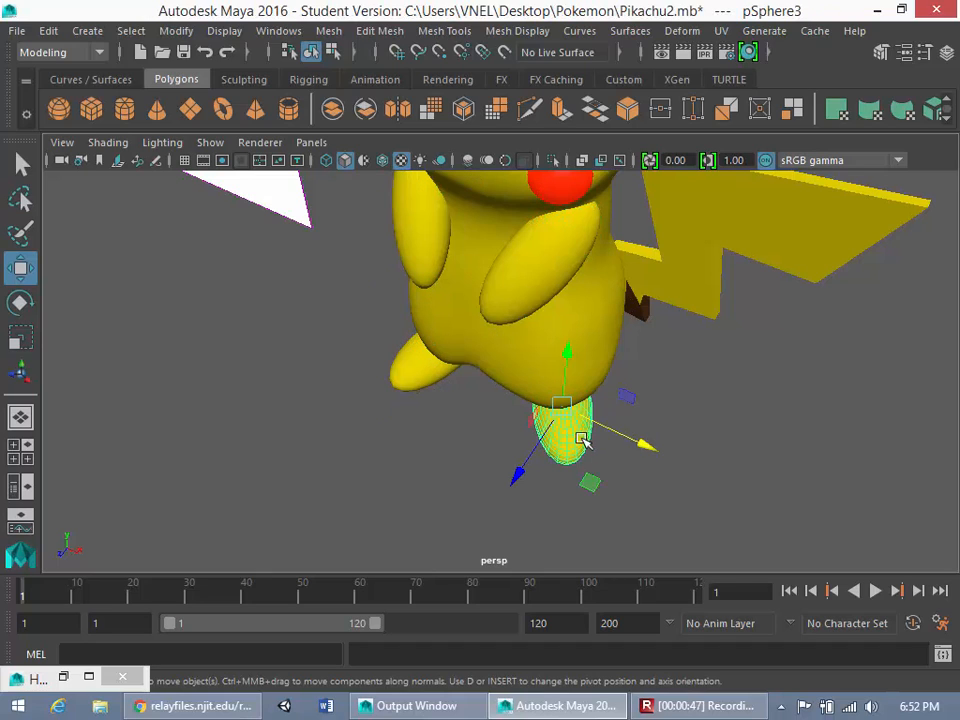
pyautogui.click(690, 422)
# - Compare the model's arms, feet and tail with the hands, toes and brown tail base in the reference image
pyautogui.keyDown('alt'); pyautogui.moveTo(567, 287); pyautogui.dragTo(558, 371); pyautogui.keyUp('alt')
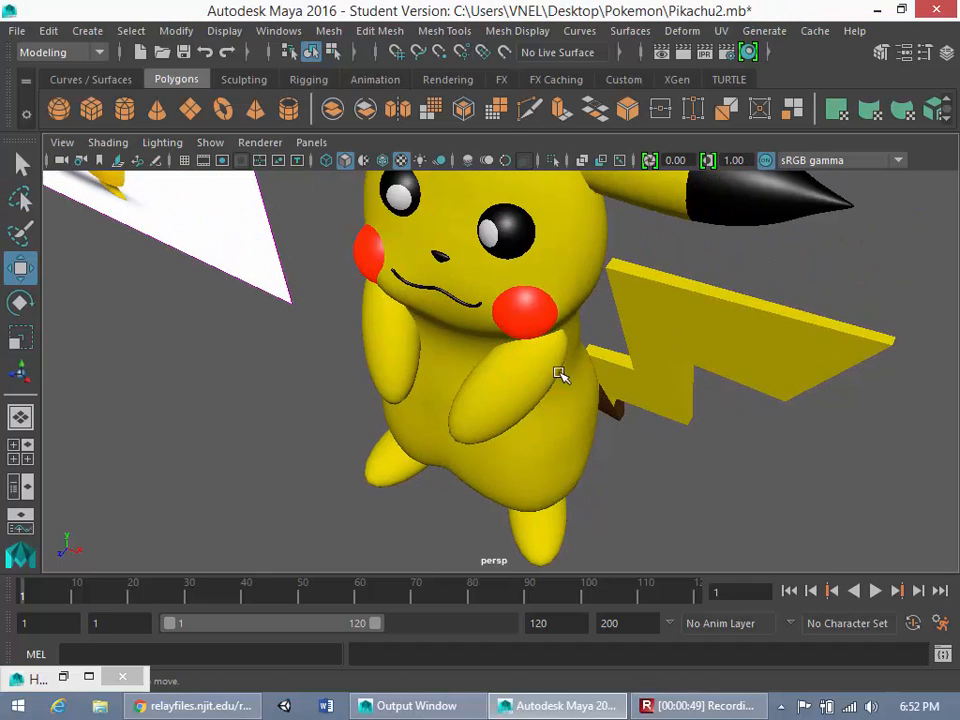
pyautogui.keyDown('alt'); pyautogui.moveTo(675, 459); pyautogui.dragTo(600, 345); pyautogui.keyUp('alt')
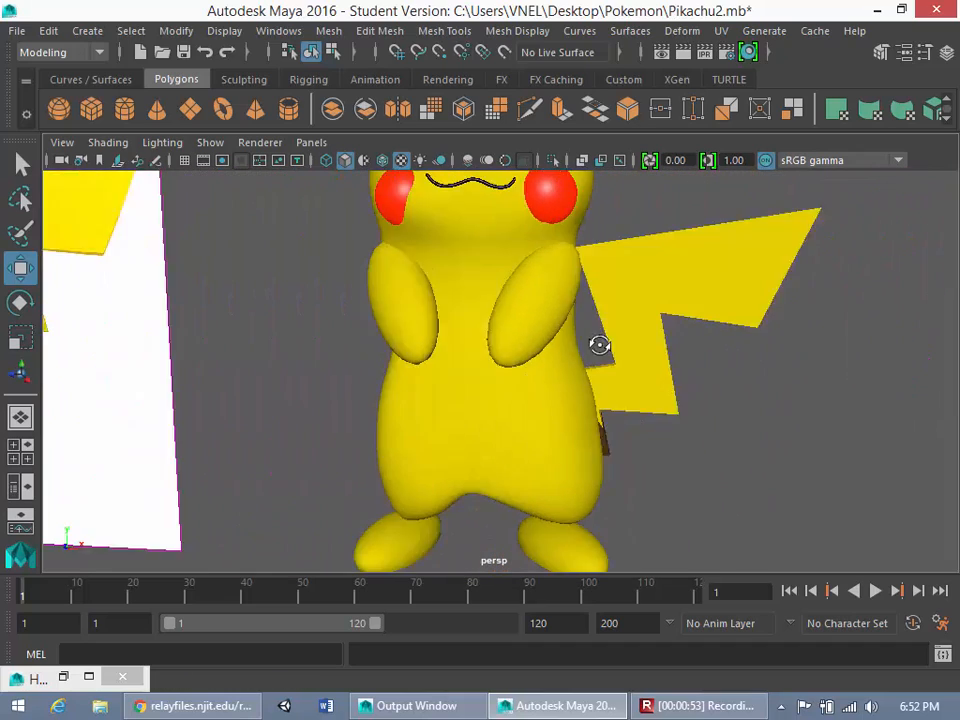
pyautogui.keyDown('alt'); pyautogui.moveTo(600, 345); pyautogui.dragTo(731, 369, button='middle'); pyautogui.keyUp('alt')
pyautogui.keyDown('alt'); pyautogui.moveTo(467, 326); pyautogui.dragTo(652, 321, button='middle'); pyautogui.keyUp('alt')
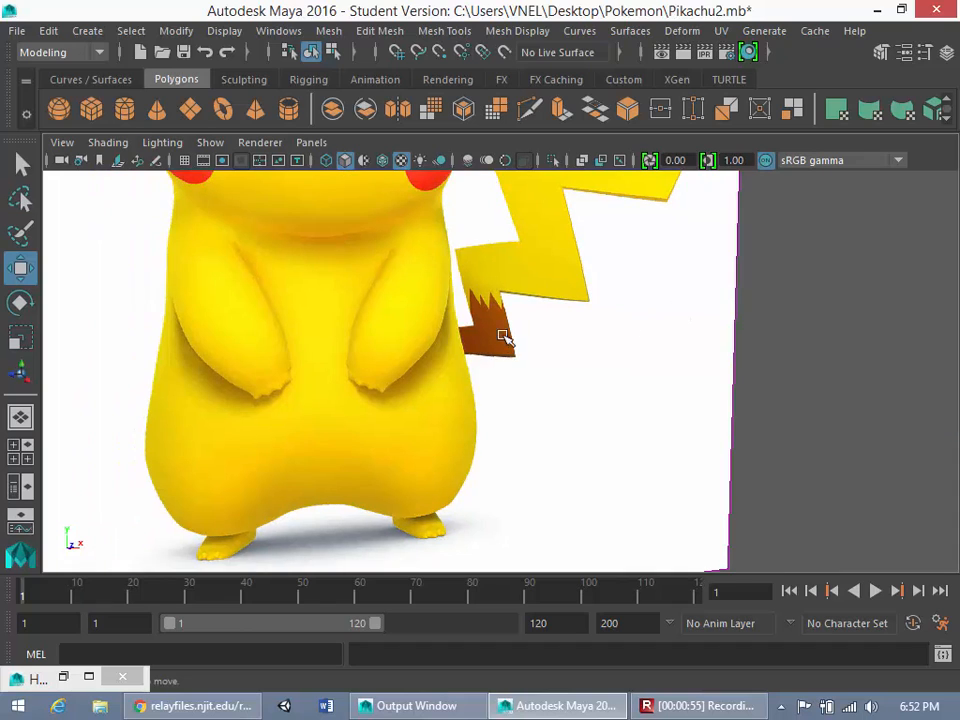
pyautogui.scroll(-10, 731, 406)
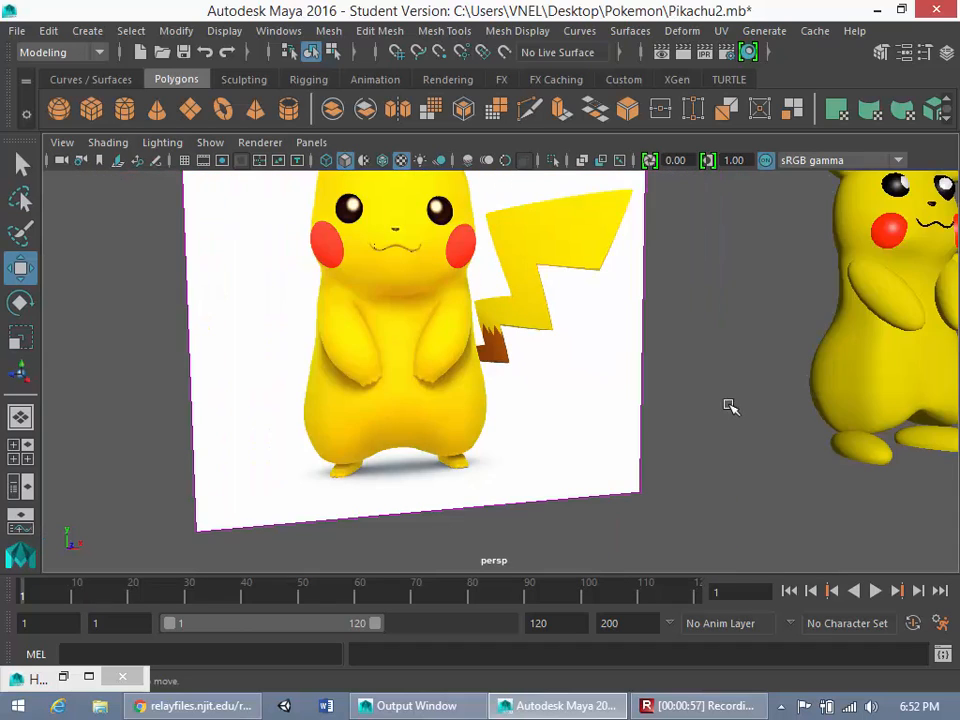
pyautogui.keyDown('alt'); pyautogui.moveTo(729, 403); pyautogui.dragTo(532, 390, button='middle'); pyautogui.keyUp('alt')
pyautogui.scroll(3, 579, 377)
pyautogui.scroll(3, 550, 388)
pyautogui.keyDown('alt'); pyautogui.moveTo(634, 377); pyautogui.dragTo(525, 381); pyautogui.keyUp('alt')
pyautogui.scroll(4, 474, 450)
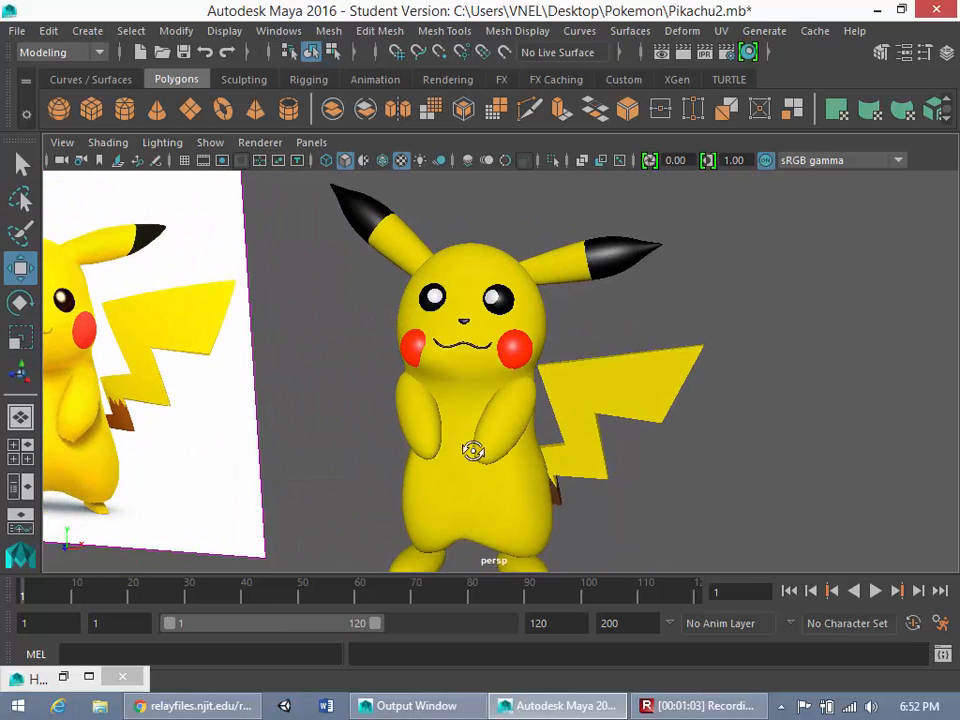
# - Select the model's eye spheres to examine them, and inspect the nose and mouth up close
pyautogui.click(524, 318)
pyautogui.click(452, 327)
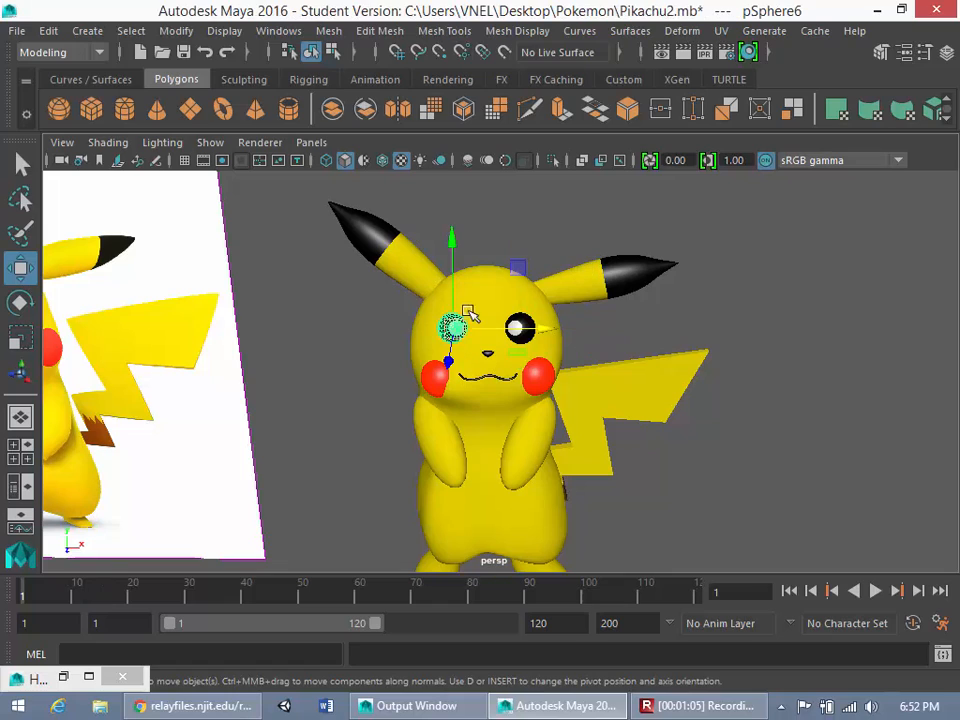
pyautogui.click(785, 268)
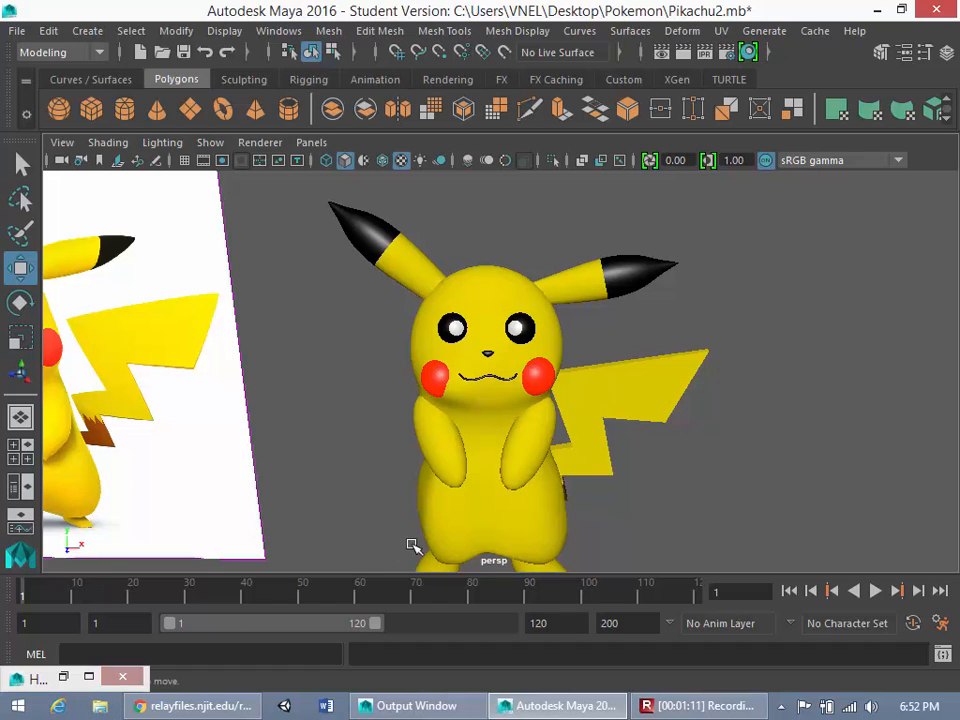
pyautogui.scroll(-5, 508, 463)
pyautogui.scroll(3, 504, 396)
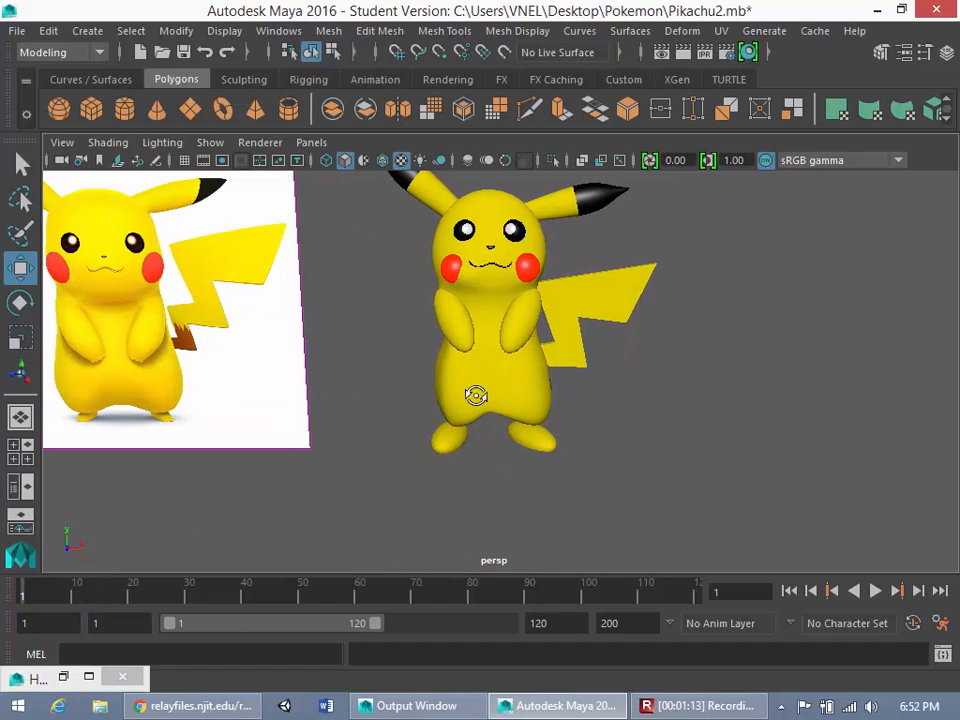
pyautogui.scroll(3, 482, 375)
pyautogui.scroll(6, 486, 355)
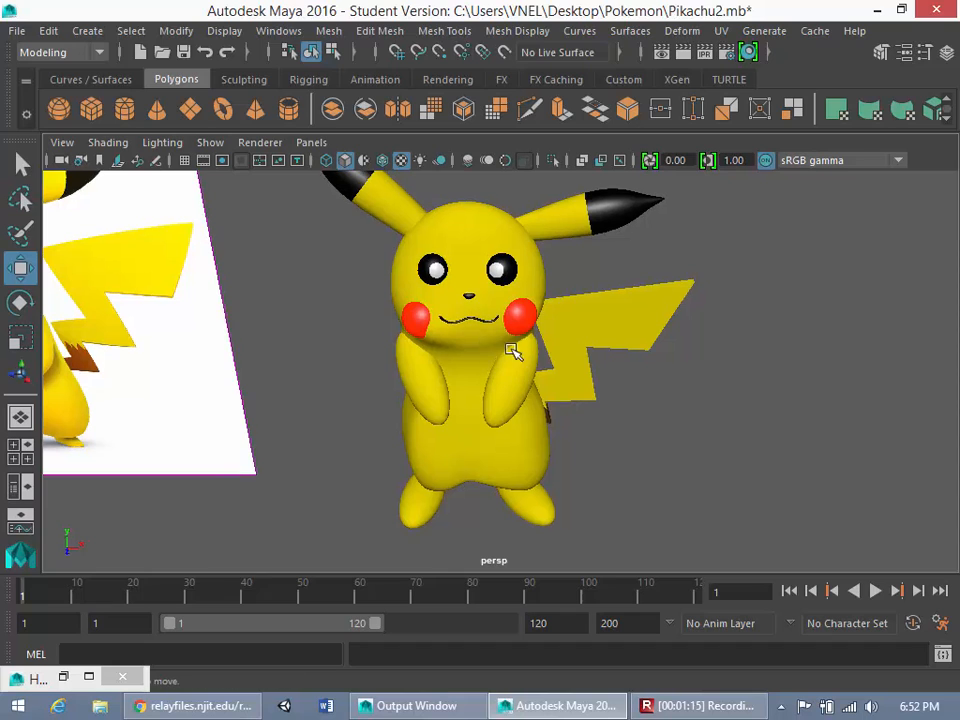
pyautogui.scroll(3, 460, 325)
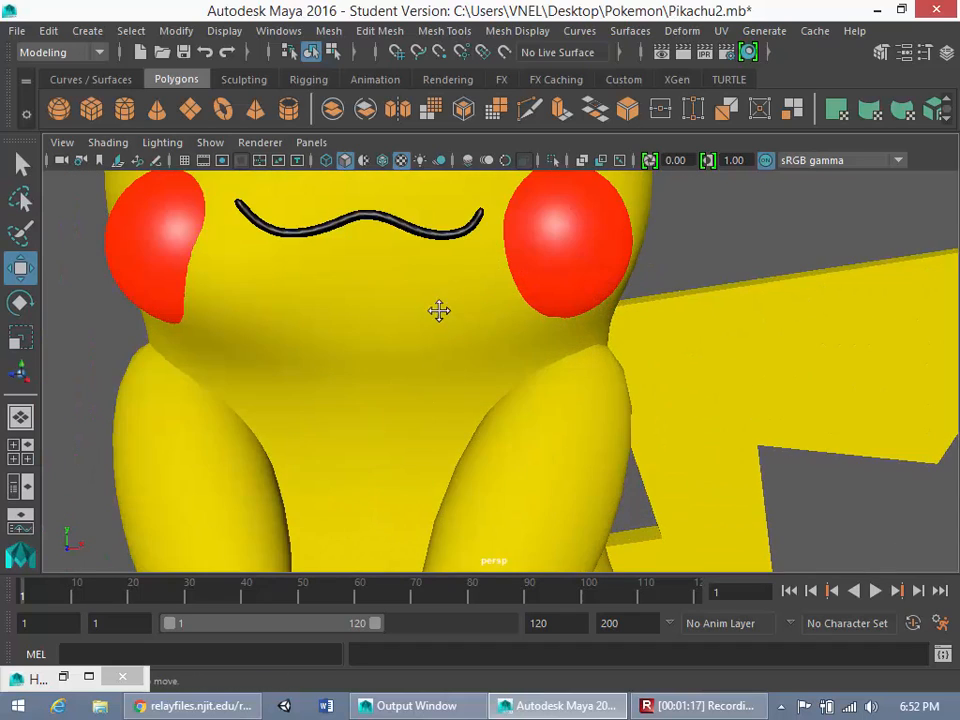
pyautogui.keyDown('alt'); pyautogui.moveTo(439, 311); pyautogui.dragTo(576, 390, button='middle'); pyautogui.keyUp('alt')
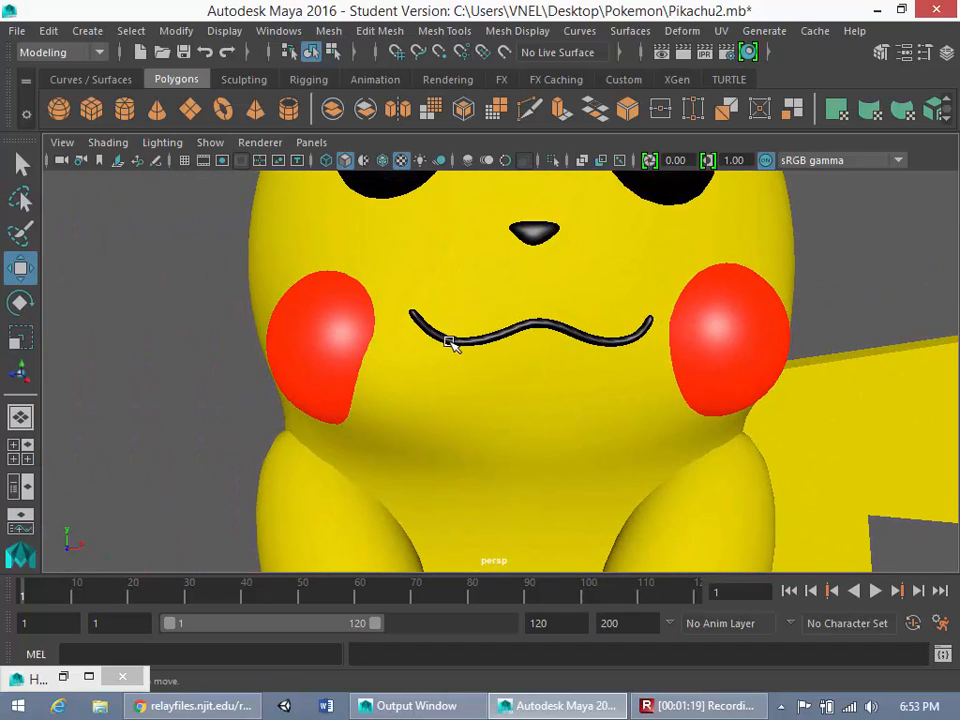
# - Select the thin mouth mesh lying on the reference image and nudge it vertically against the drawn mouth line
pyautogui.scroll(-5, 386, 333)
pyautogui.keyDown('alt'); pyautogui.moveTo(347, 364); pyautogui.dragTo(677, 336, button='middle'); pyautogui.keyUp('alt')
pyautogui.scroll(5, 675, 345)
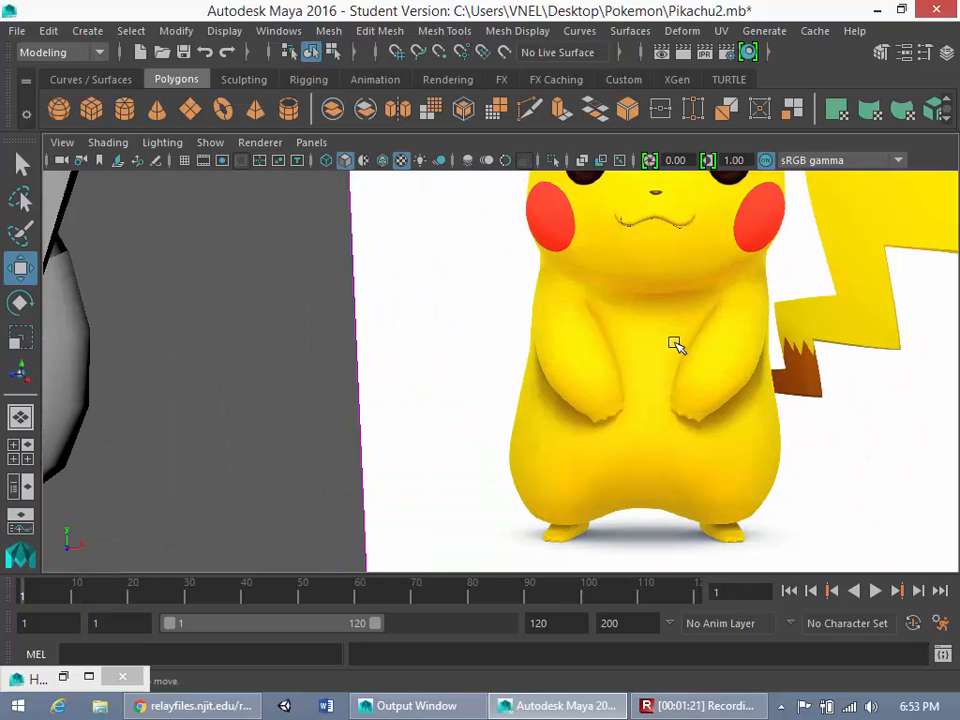
pyautogui.keyDown('alt'); pyautogui.moveTo(752, 285); pyautogui.dragTo(669, 392, button='middle'); pyautogui.keyUp('alt')
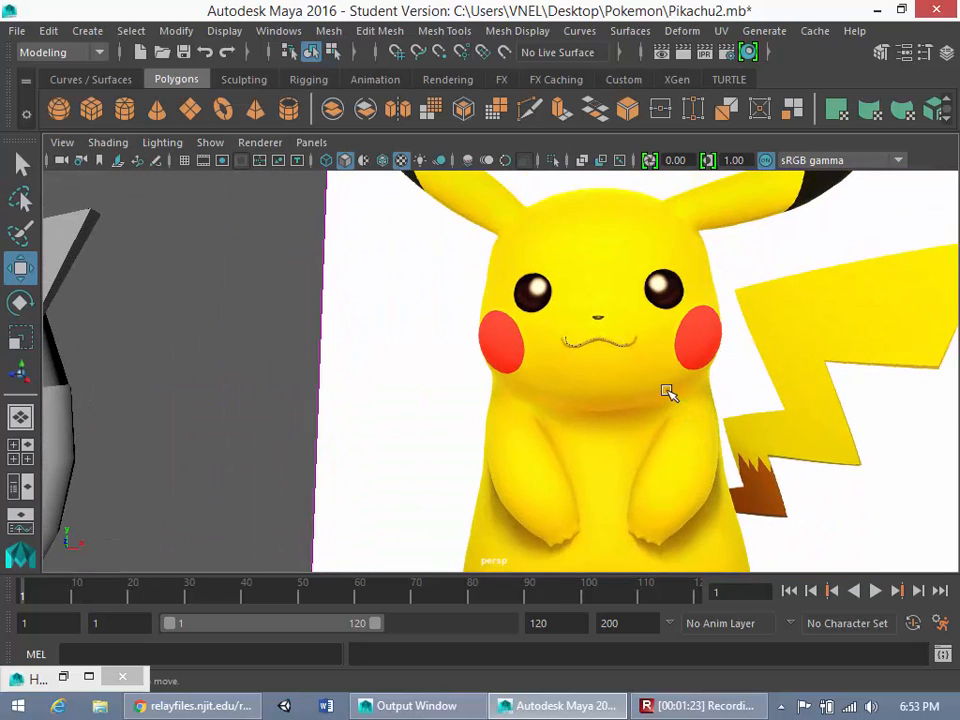
pyautogui.scroll(4, 660, 276)
pyautogui.click(669, 311)
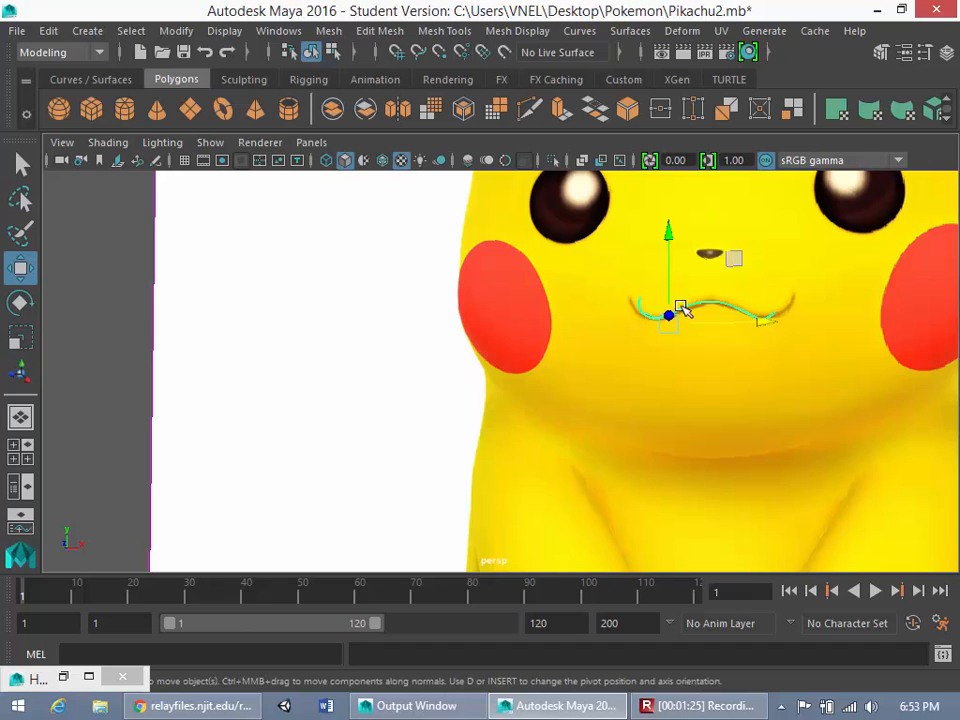
pyautogui.moveTo(672, 255)
pyautogui.mouseDown()
pyautogui.moveTo(666, 216)
pyautogui.moveTo(669, 236)
pyautogui.mouseUp()
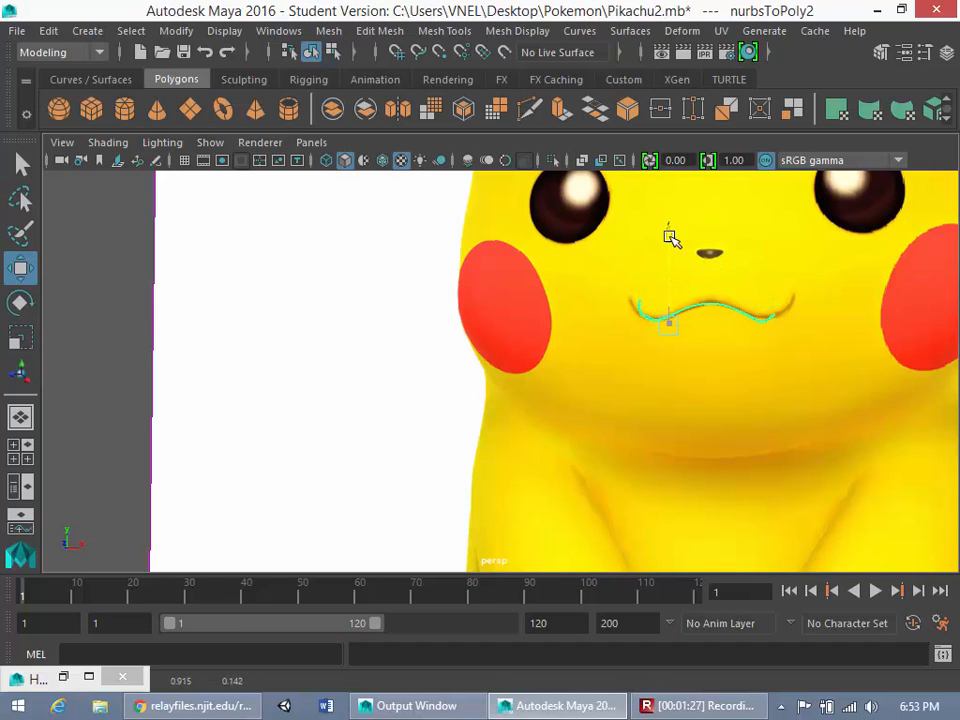
pyautogui.keyDown('alt'); pyautogui.moveTo(761, 332); pyautogui.dragTo(630, 377, button='middle'); pyautogui.keyUp('alt')
pyautogui.scroll(3, 585, 385)
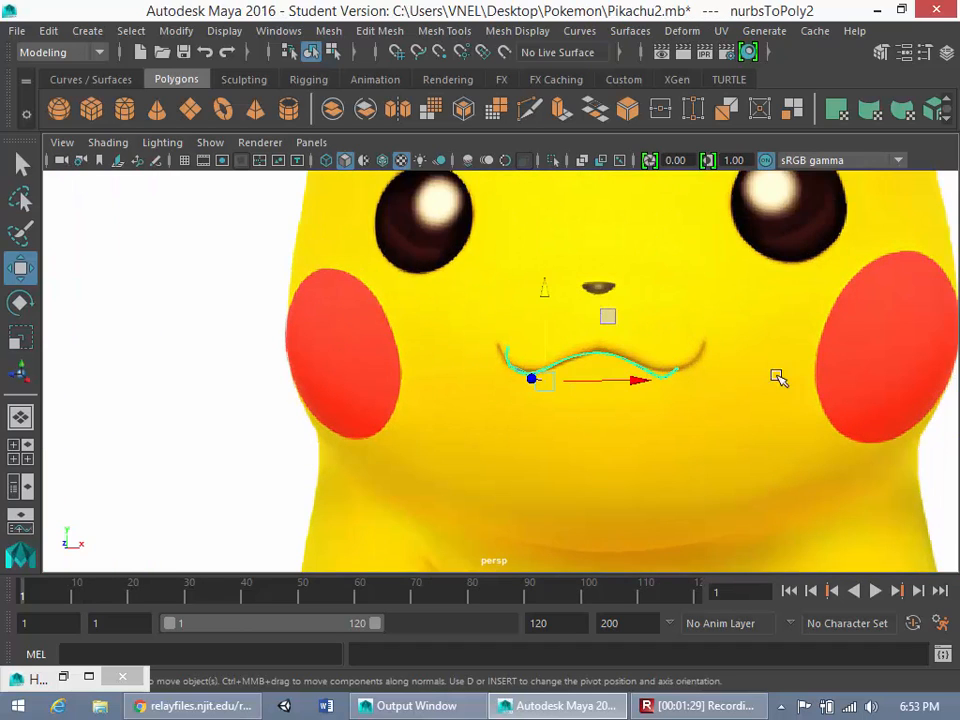
# - Compare the mouth mesh on the reference image with the finished model's mouth, and examine the mesh's end up close
pyautogui.scroll(-6, 800, 384)
pyautogui.keyDown('alt'); pyautogui.moveTo(830, 386); pyautogui.dragTo(628, 394, button='middle'); pyautogui.keyUp('alt')
pyautogui.keyDown('alt'); pyautogui.moveTo(920, 398); pyautogui.dragTo(640, 410, button='middle'); pyautogui.keyUp('alt')
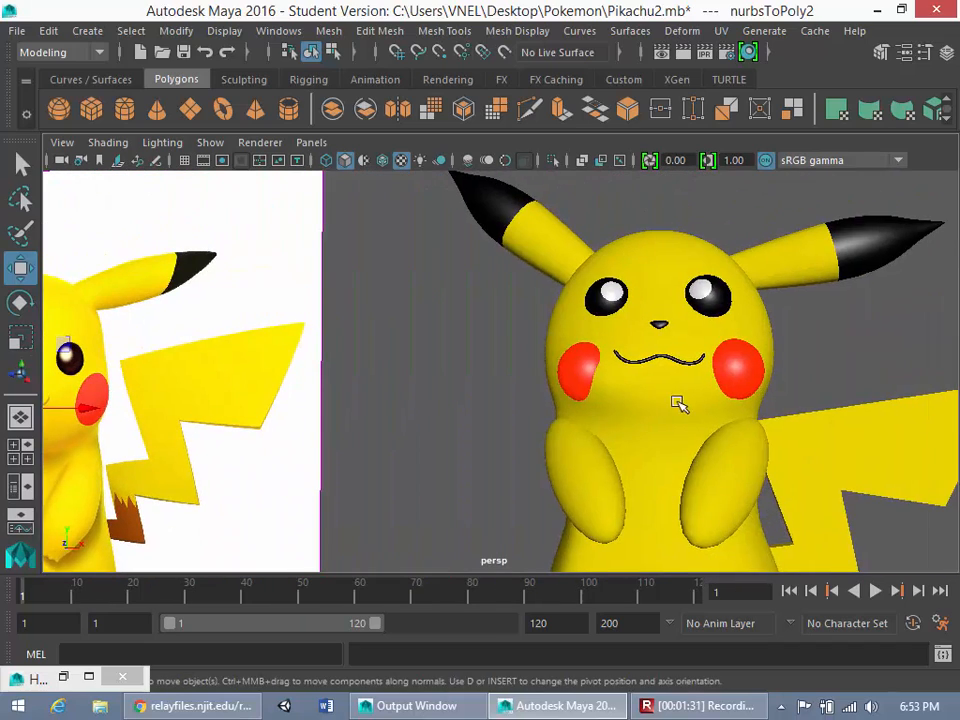
pyautogui.keyDown('alt'); pyautogui.moveTo(678, 403); pyautogui.dragTo(638, 351); pyautogui.keyUp('alt')
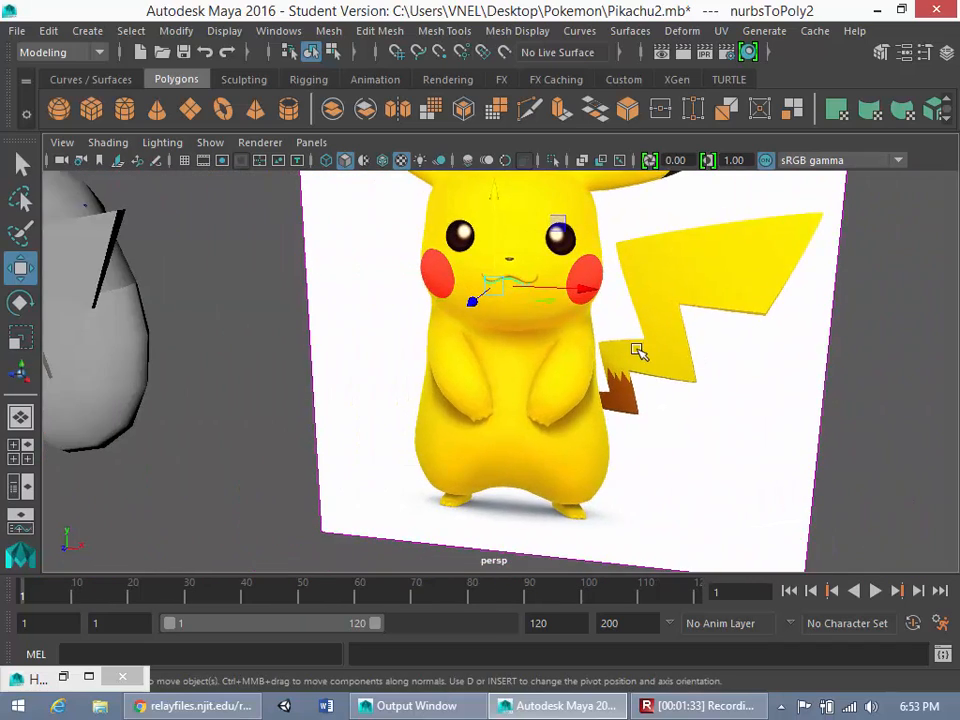
pyautogui.scroll(5, 638, 351)
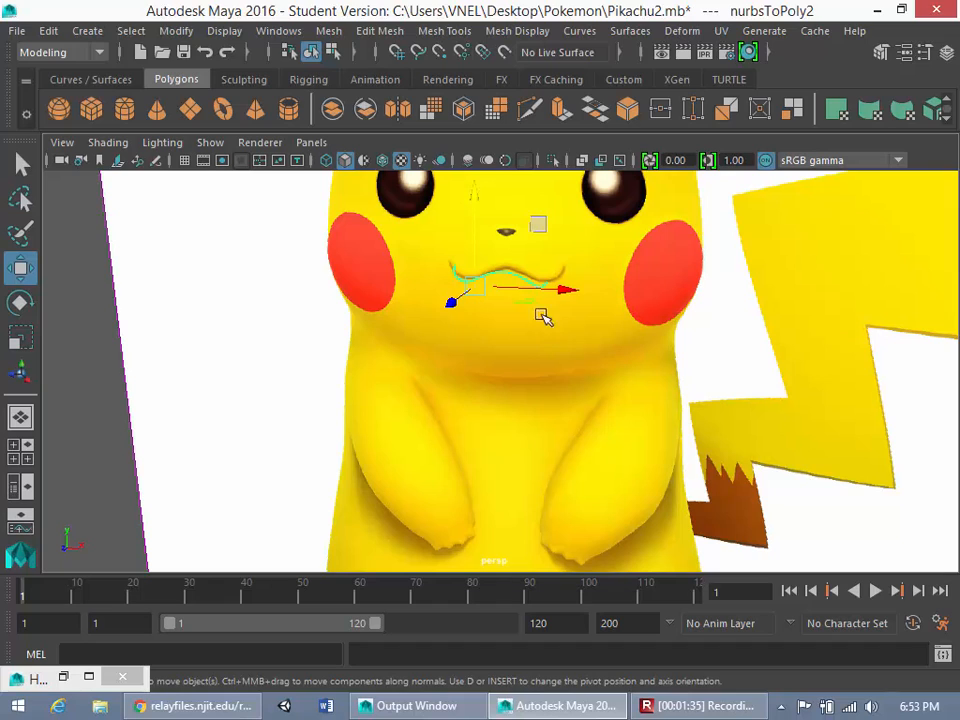
pyautogui.scroll(3, 578, 252)
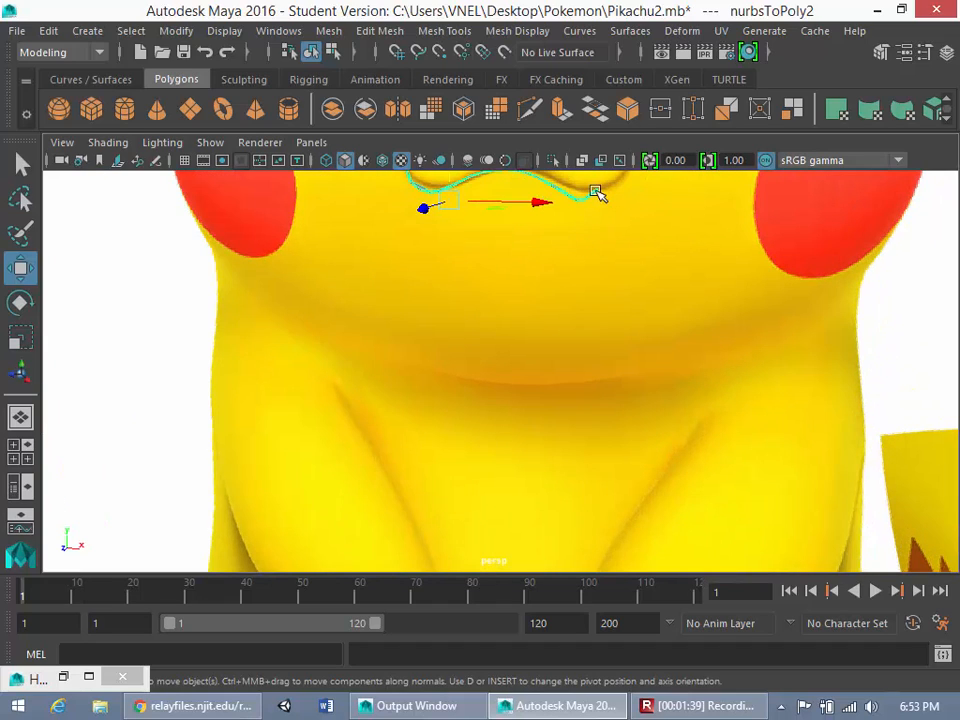
pyautogui.keyDown('alt'); pyautogui.moveTo(574, 221); pyautogui.dragTo(523, 321, button='middle'); pyautogui.keyUp('alt')
pyautogui.scroll(4, 564, 300)
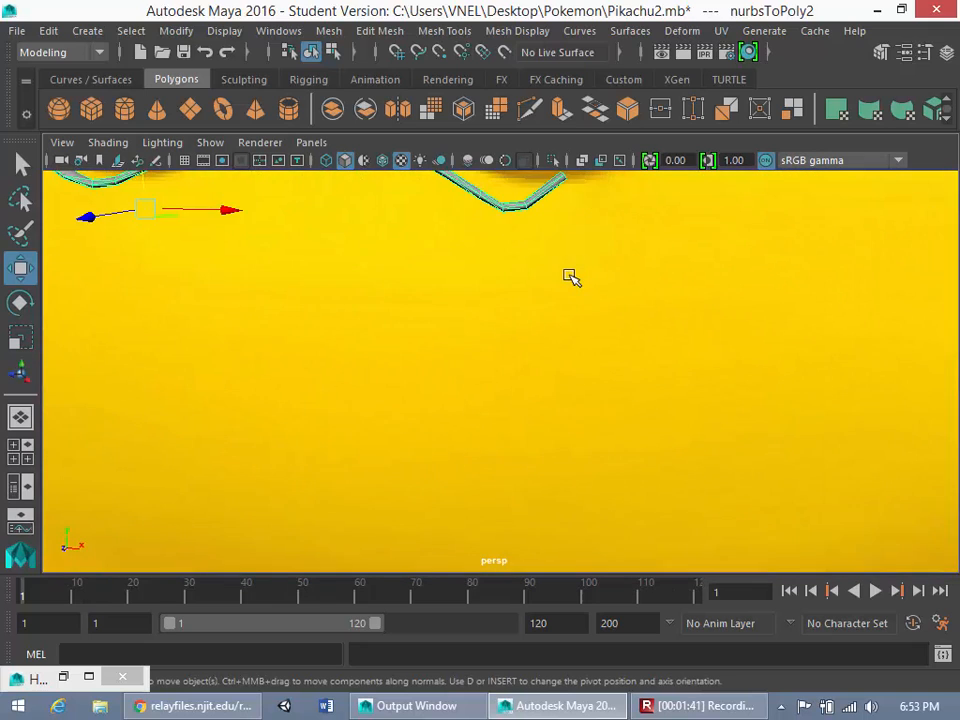
pyautogui.keyDown('alt'); pyautogui.moveTo(571, 278); pyautogui.dragTo(587, 296); pyautogui.keyUp('alt')
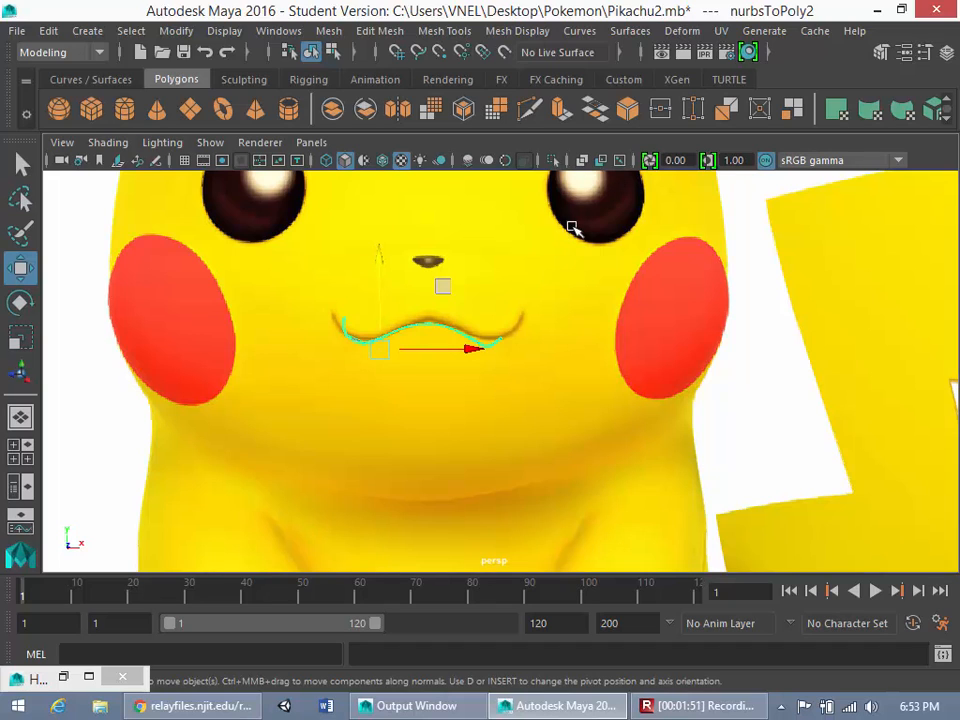
# - Review the surface Extrude options for building a tube along a path, and close them without extruding
pyautogui.click(626, 30)
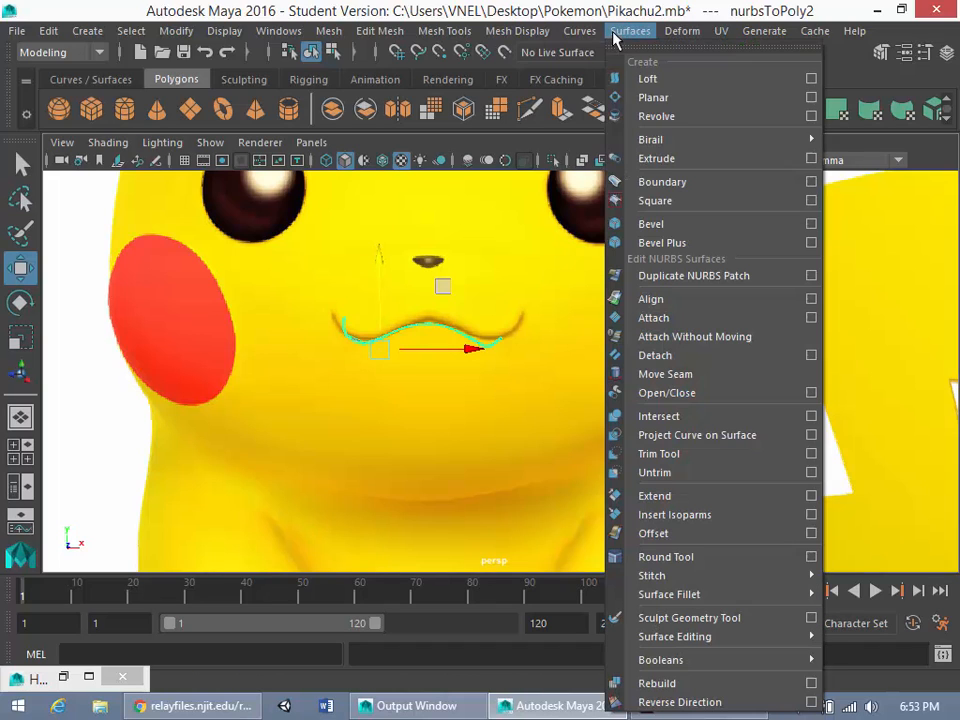
pyautogui.click(811, 159)
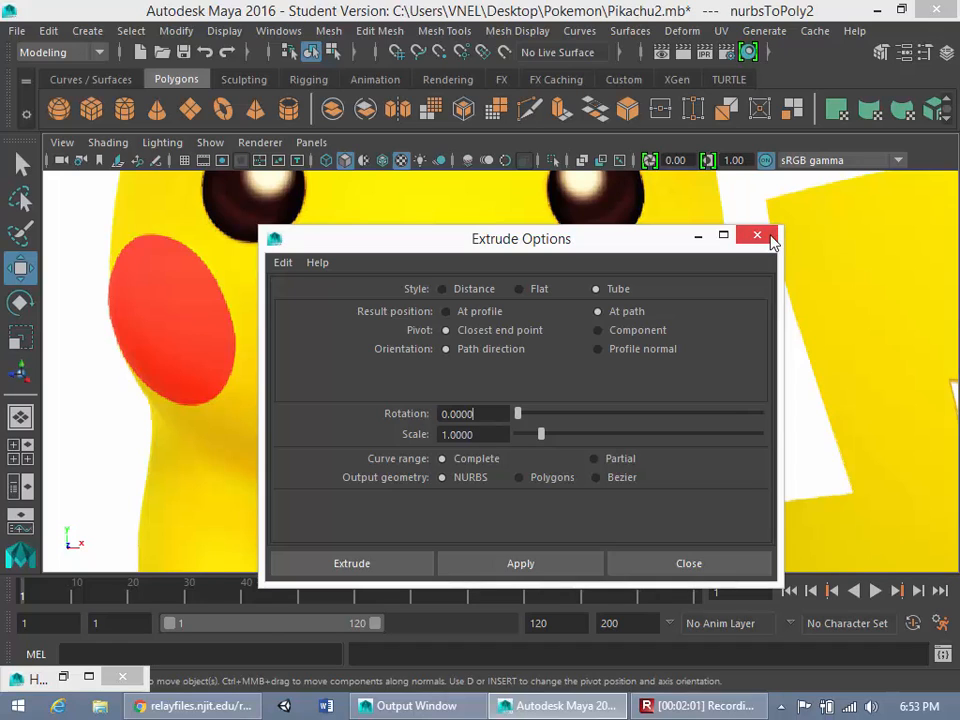
pyautogui.click(770, 237)
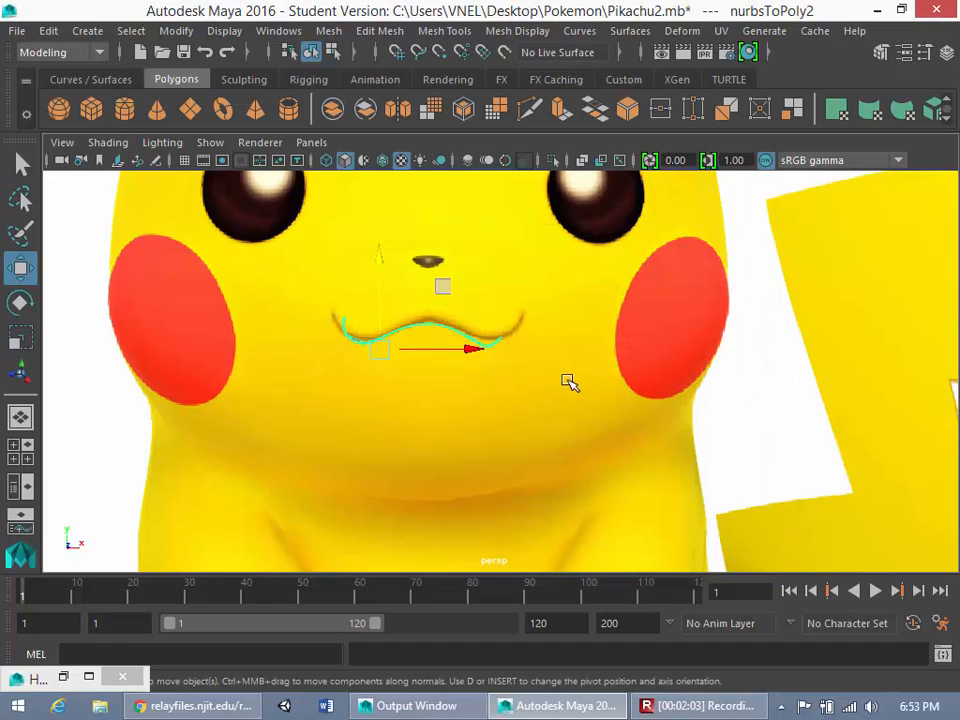
# - Nudge the mouth mesh slightly horizontally along the drawn mouth line of the reference image, and deselect it
pyautogui.moveTo(467, 348); pyautogui.dragTo(472, 350)
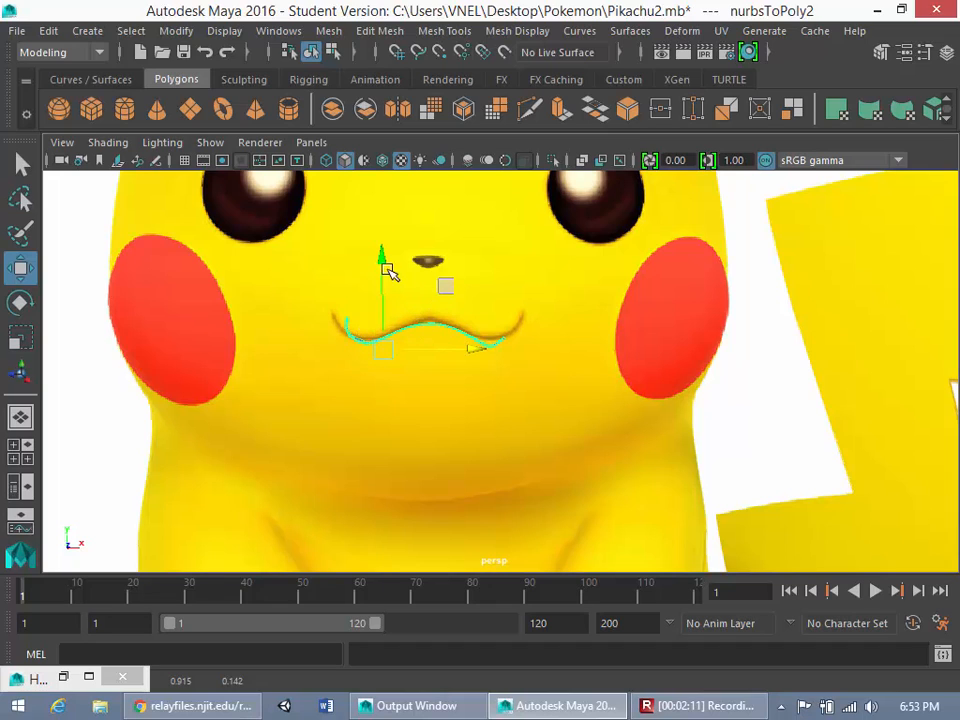
pyautogui.click(124, 30)
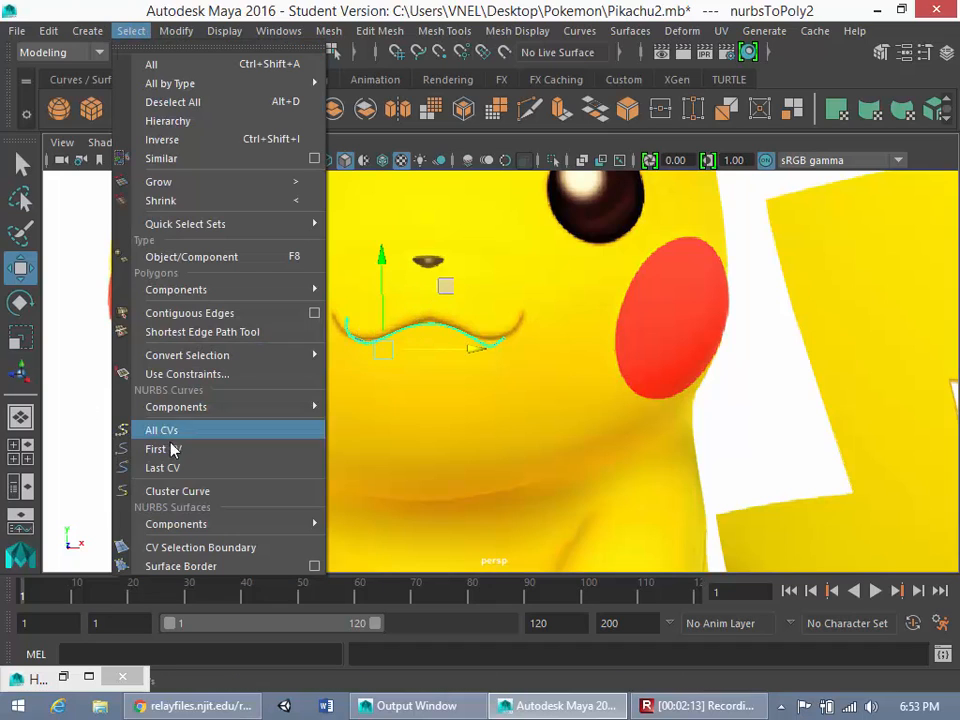
pyautogui.moveTo(172, 33)
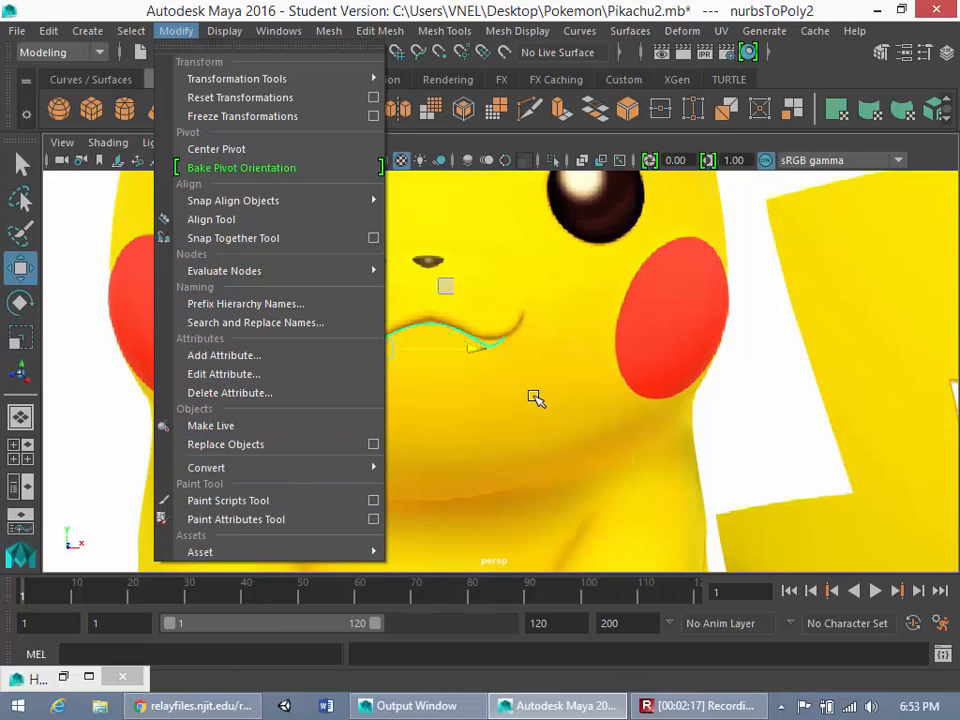
pyautogui.click(535, 398)
pyautogui.scroll(-8, 535, 398)
pyautogui.click(716, 402)
# - Examine the mouth mesh against the drawn mouth line, and review the available mesh and mesh editing commands
pyautogui.scroll(3, 716, 403)
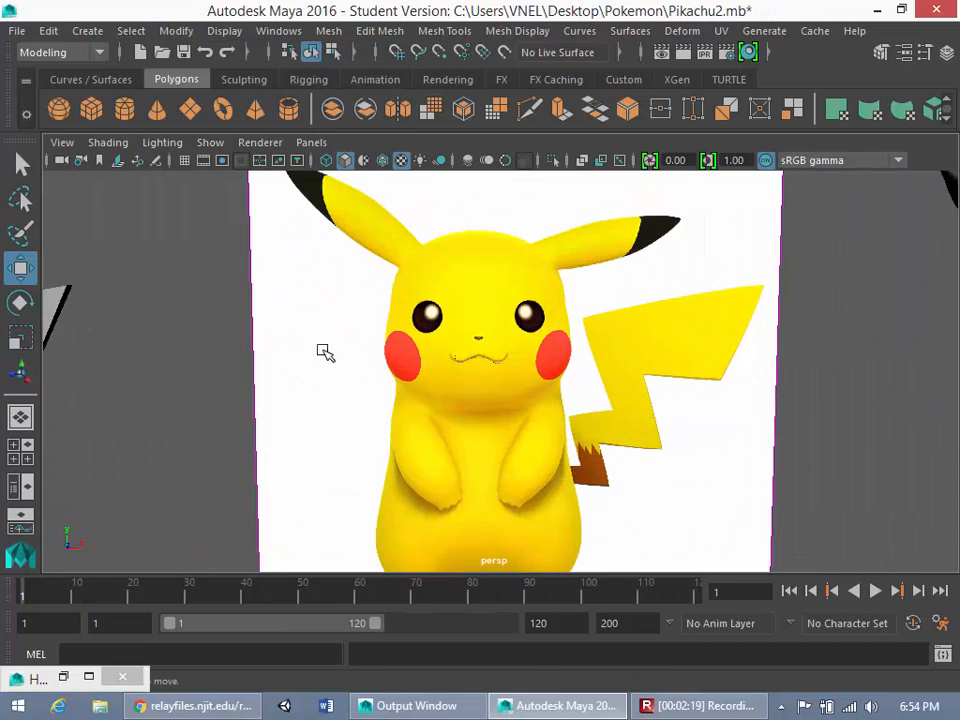
pyautogui.scroll(6, 396, 347)
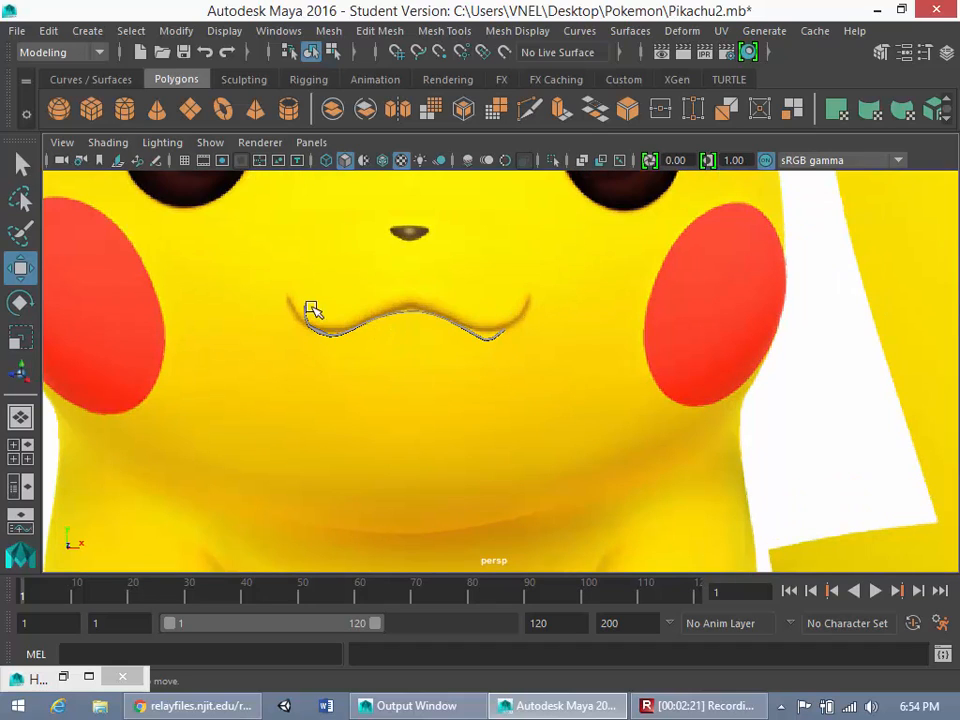
pyautogui.click(328, 30)
pyautogui.moveTo(370, 32)
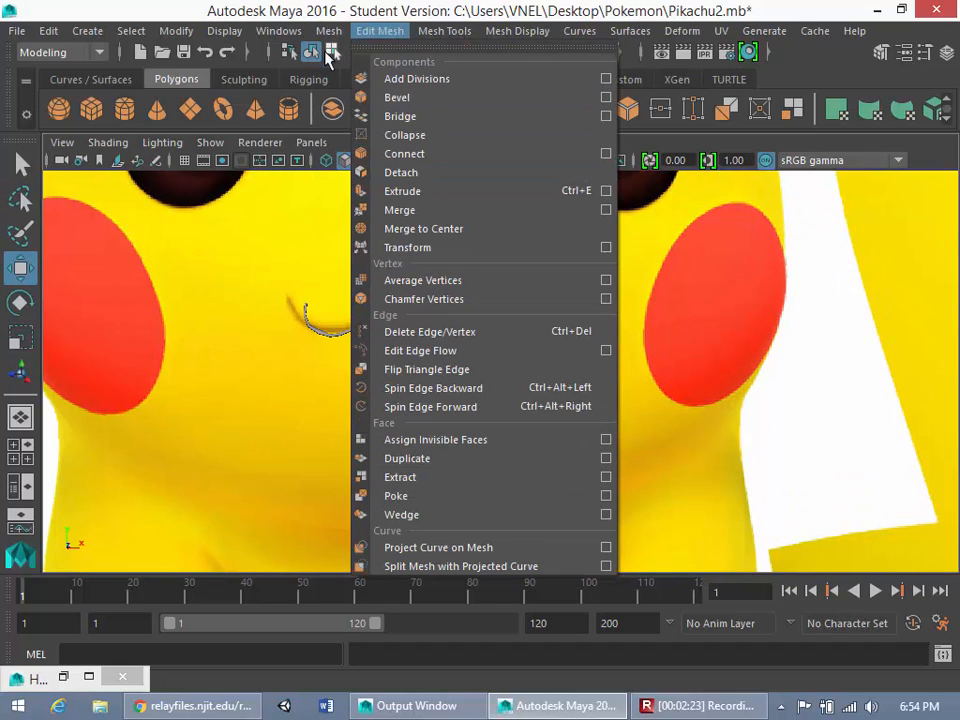
pyautogui.moveTo(330, 31)
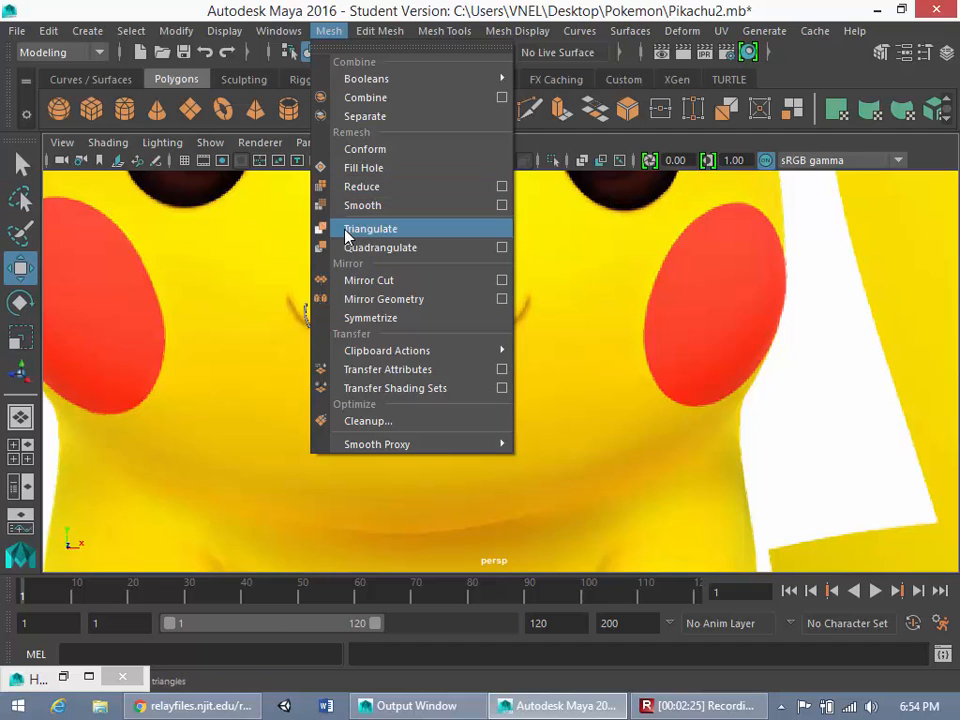
pyautogui.scroll(-5, 480, 452)
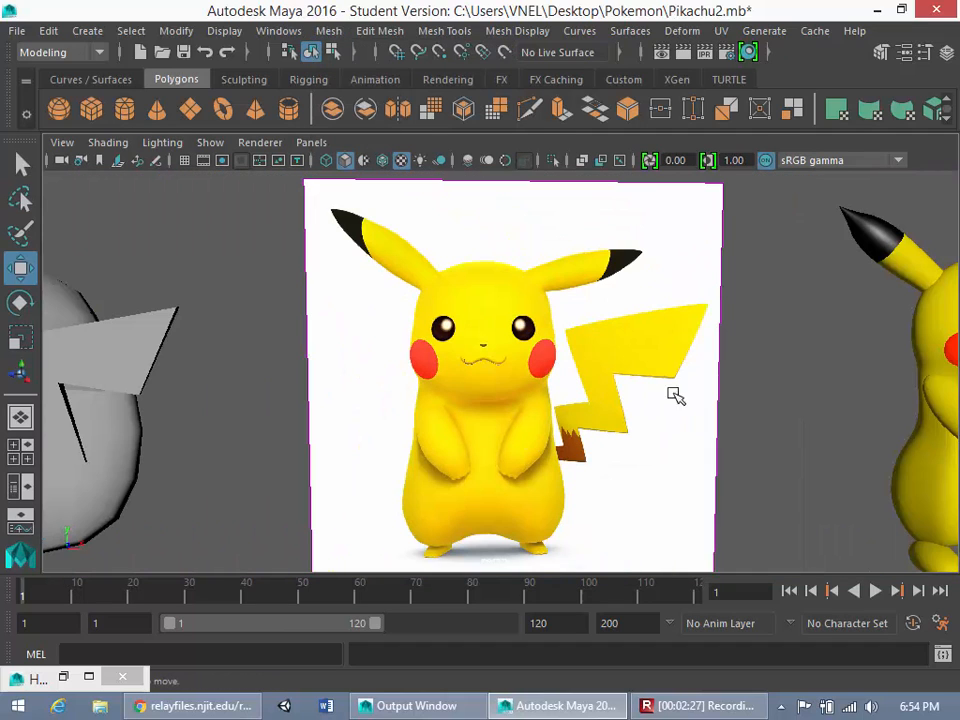
# - Select the model's two red cheek spheres in turn to examine how they sit in the face
pyautogui.keyDown('alt'); pyautogui.moveTo(780, 373); pyautogui.dragTo(594, 429, button='middle'); pyautogui.keyUp('alt')
pyautogui.click(594, 404)
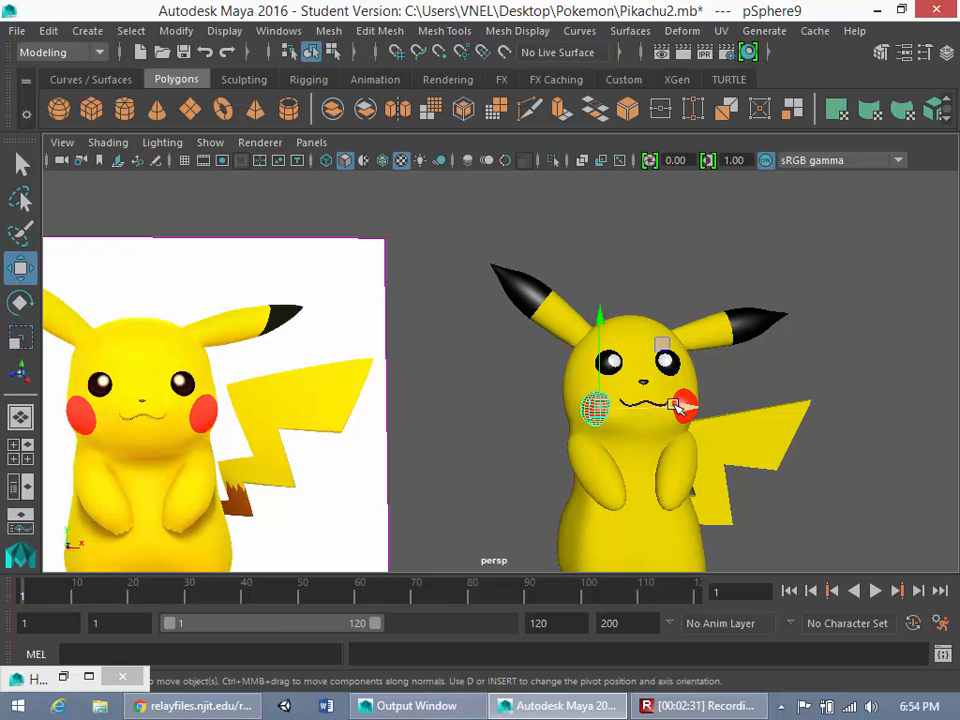
pyautogui.keyDown('alt'); pyautogui.moveTo(748, 386); pyautogui.dragTo(660, 416); pyautogui.keyUp('alt')
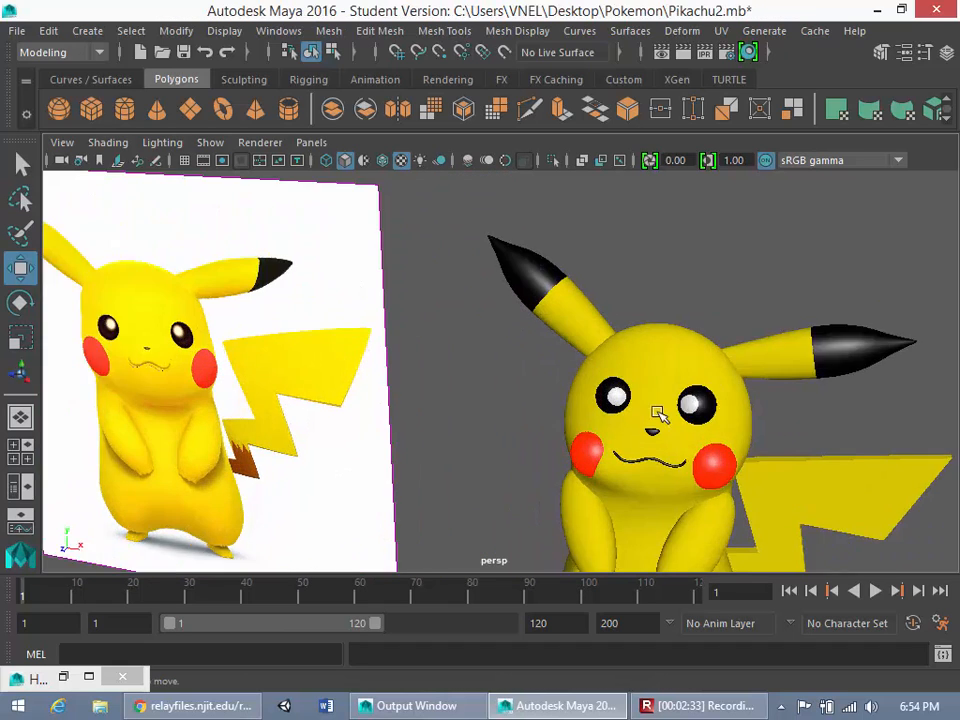
pyautogui.scroll(2, 660, 416)
pyautogui.keyDown('alt'); pyautogui.moveTo(660, 416); pyautogui.dragTo(574, 334, button='middle'); pyautogui.keyUp('alt')
pyautogui.click(686, 396)
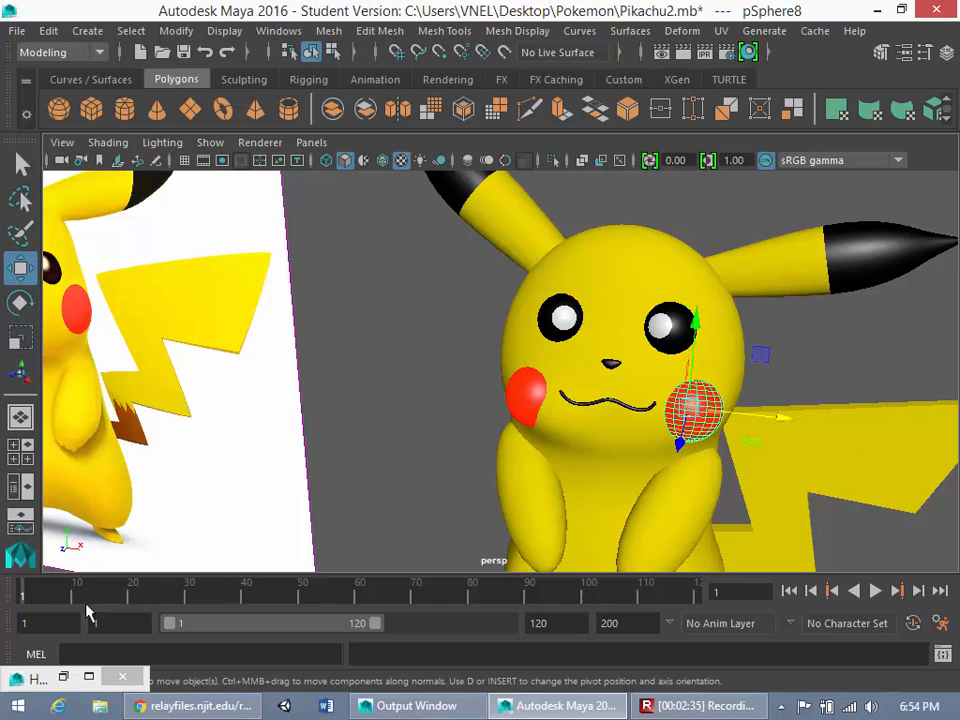
# - Bring up Hypershade and inspect the properties of the red blinn4 and yellow blinn7 materials
pyautogui.click(89, 678)
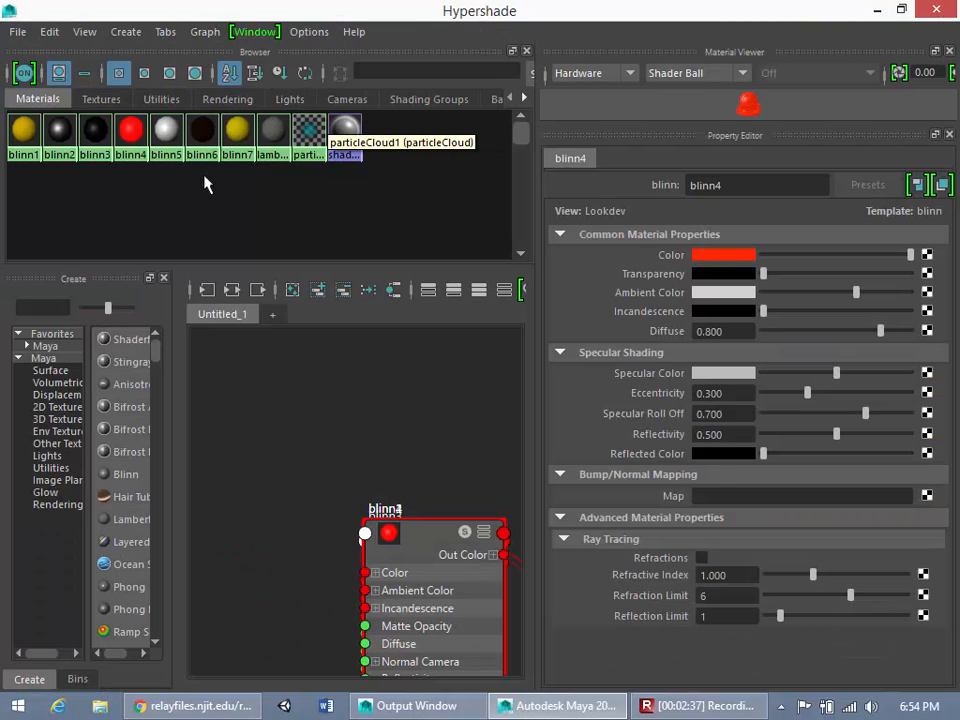
pyautogui.click(133, 133)
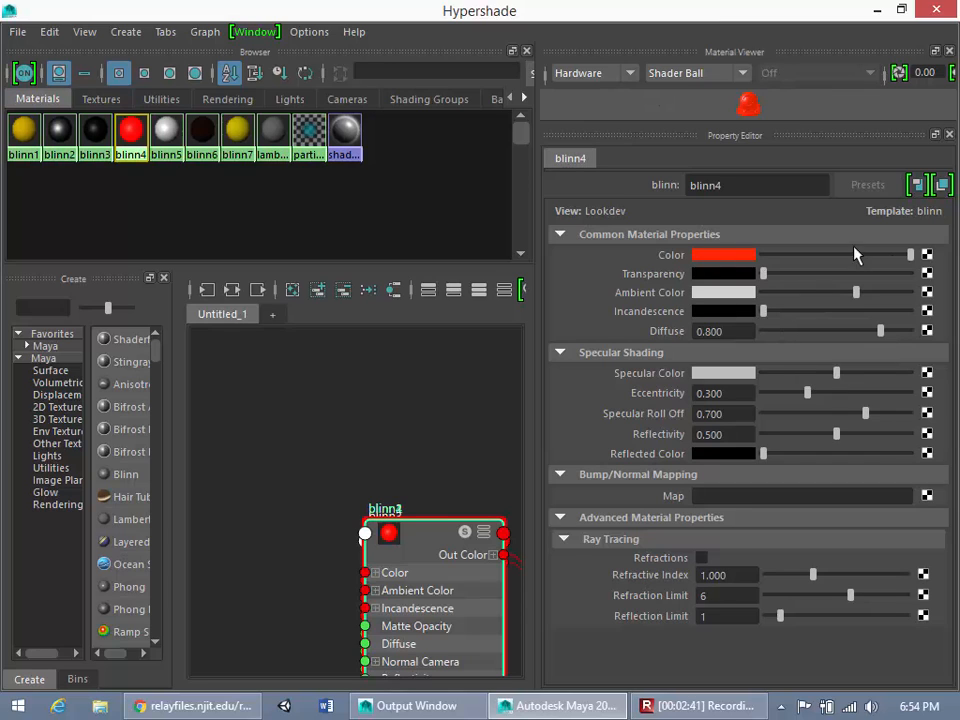
pyautogui.moveTo(229, 10); pyautogui.dragTo(249, 219)
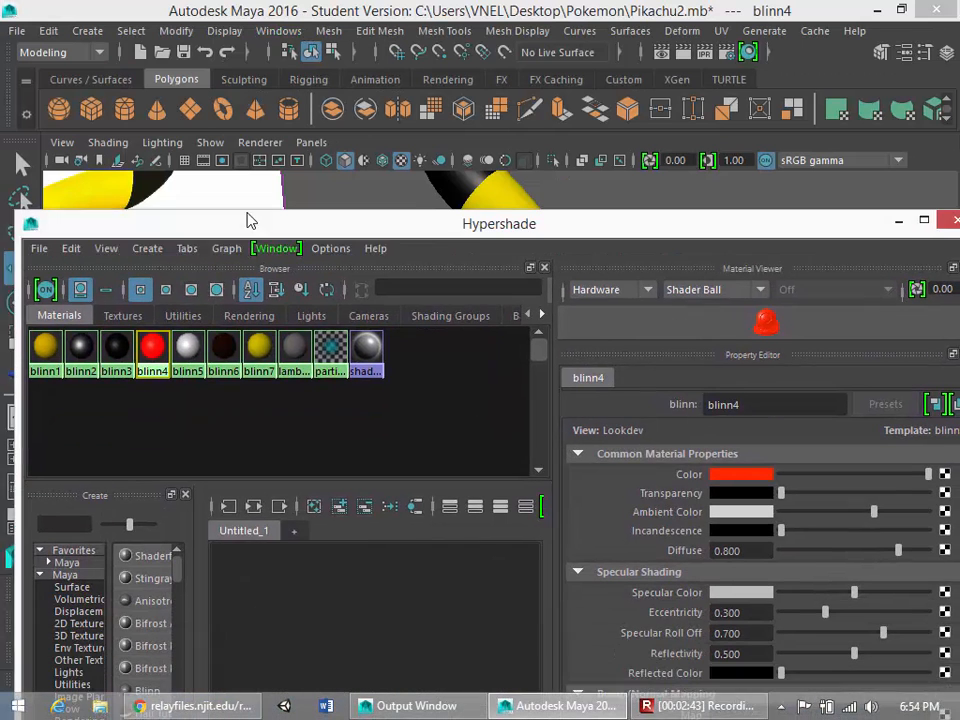
pyautogui.click(256, 342)
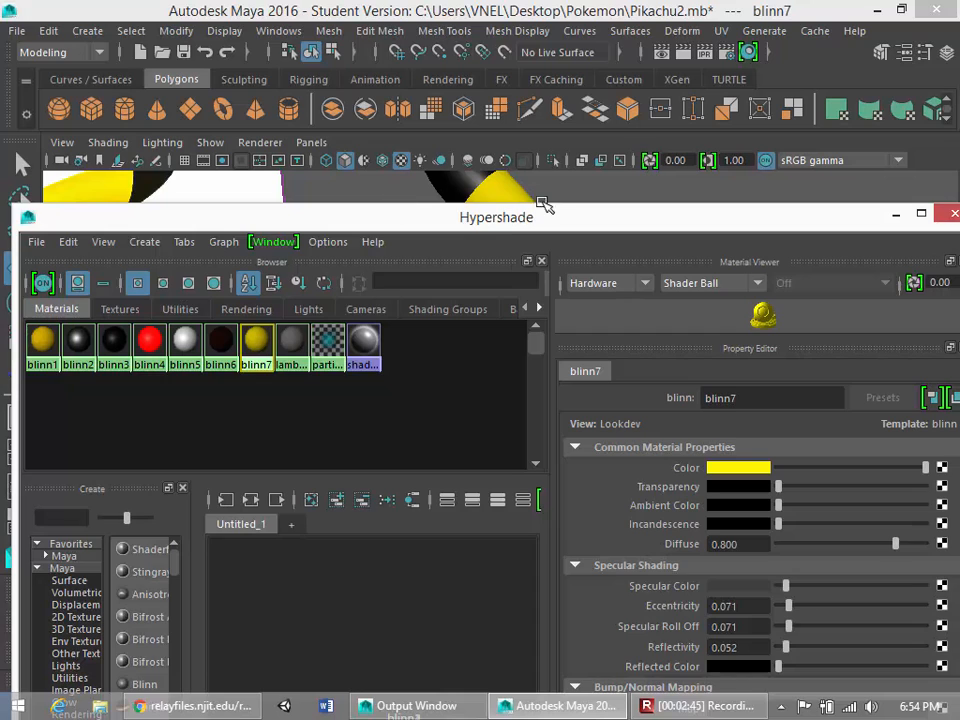
# - Move Hypershade clear of the scene and compare the model's colours with those of the reference image
pyautogui.moveTo(546, 210); pyautogui.dragTo(494, 506)
pyautogui.keyDown('alt'); pyautogui.moveTo(401, 391); pyautogui.dragTo(527, 354); pyautogui.keyUp('alt')
pyautogui.scroll(-2, 478, 482)
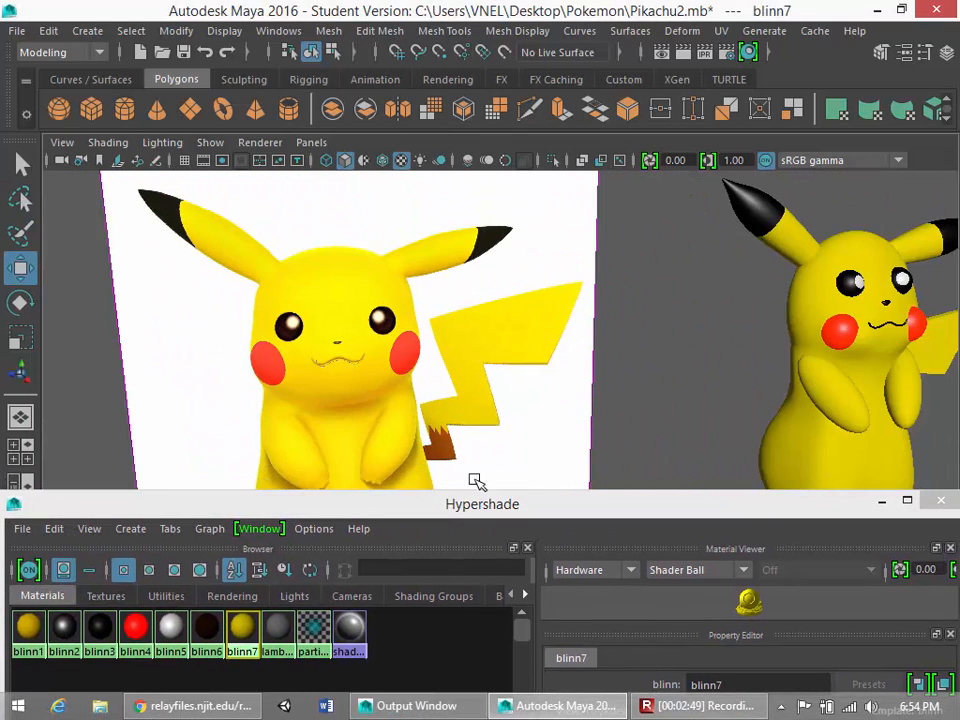
pyautogui.scroll(-2, 330, 386)
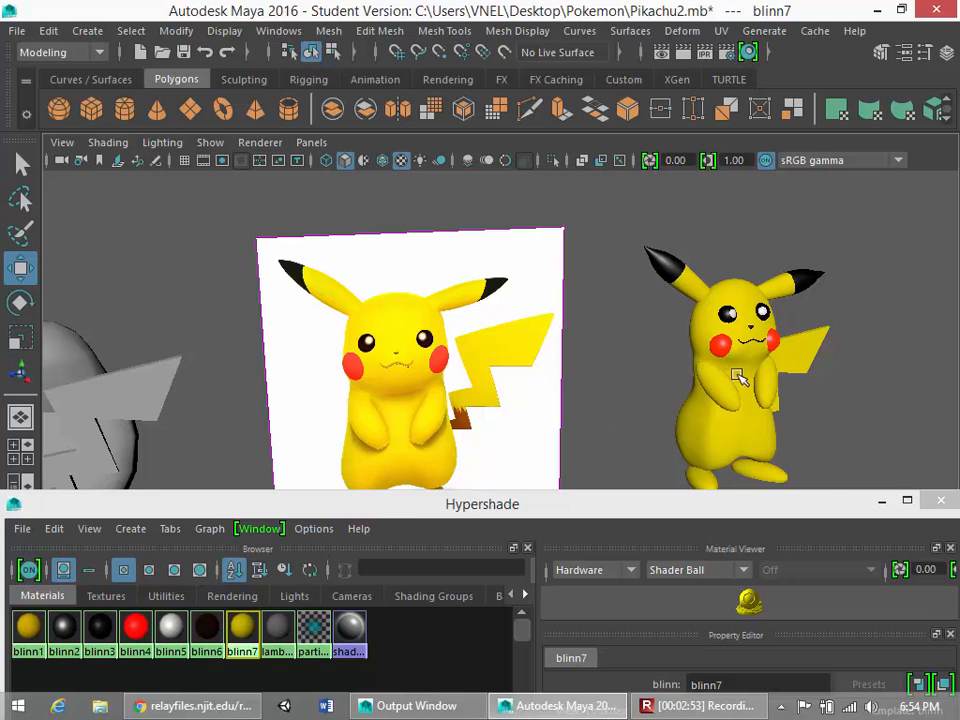
pyautogui.keyDown('alt'); pyautogui.moveTo(738, 376); pyautogui.dragTo(790, 398); pyautogui.keyUp('alt')
pyautogui.keyDown('alt'); pyautogui.moveTo(727, 388); pyautogui.dragTo(589, 400, button='middle'); pyautogui.keyUp('alt')
pyautogui.scroll(3, 589, 400)
pyautogui.keyDown('alt'); pyautogui.moveTo(217, 345); pyautogui.dragTo(558, 280, button='middle'); pyautogui.keyUp('alt')
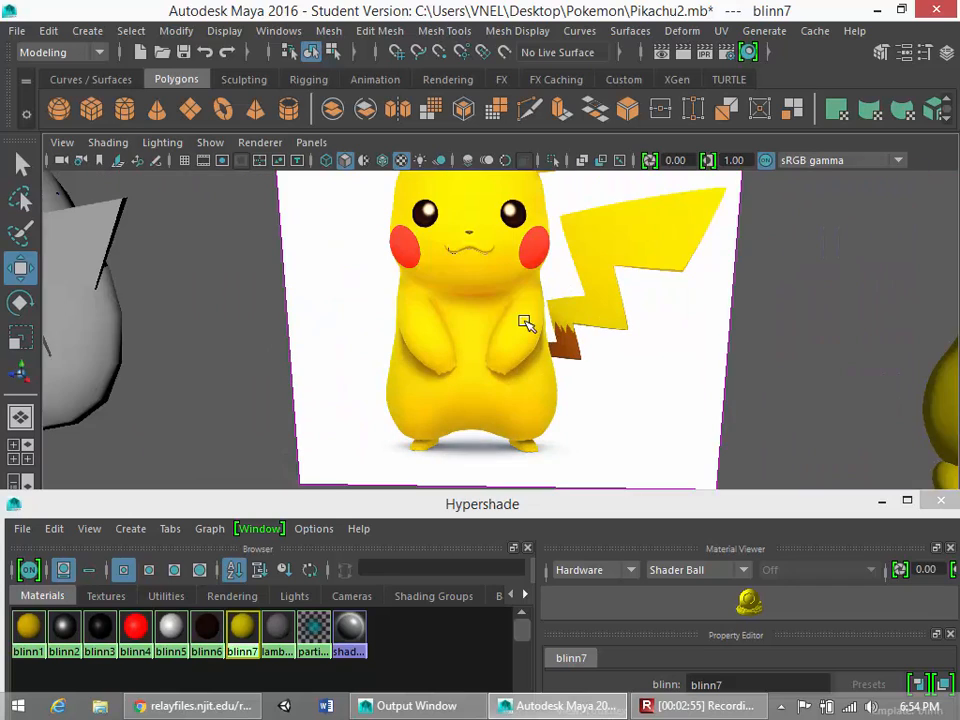
pyautogui.scroll(3, 510, 356)
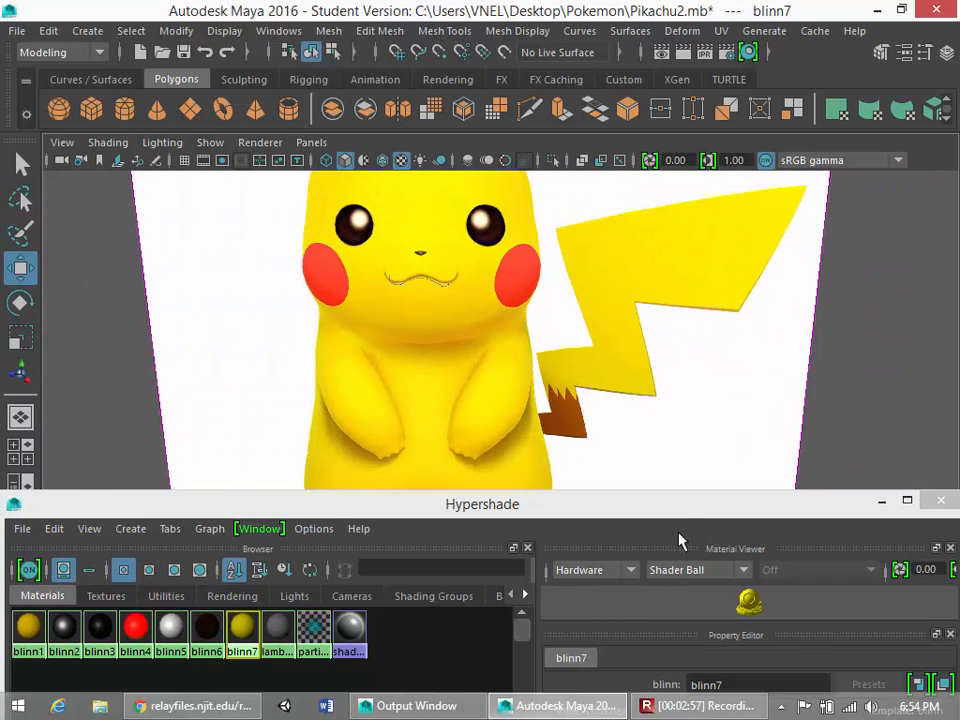
# - Set the blinn7 material's color to the yellow sampled with the eyedropper from the reference image's face
pyautogui.moveTo(678, 505); pyautogui.dragTo(607, 330)
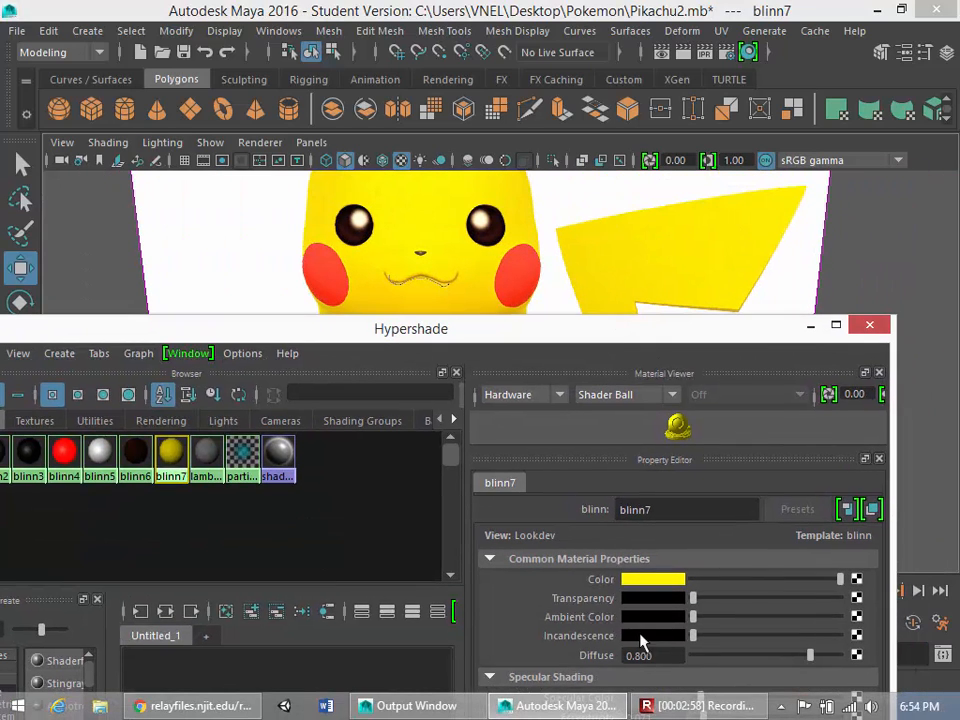
pyautogui.click(653, 582)
pyautogui.click(549, 547)
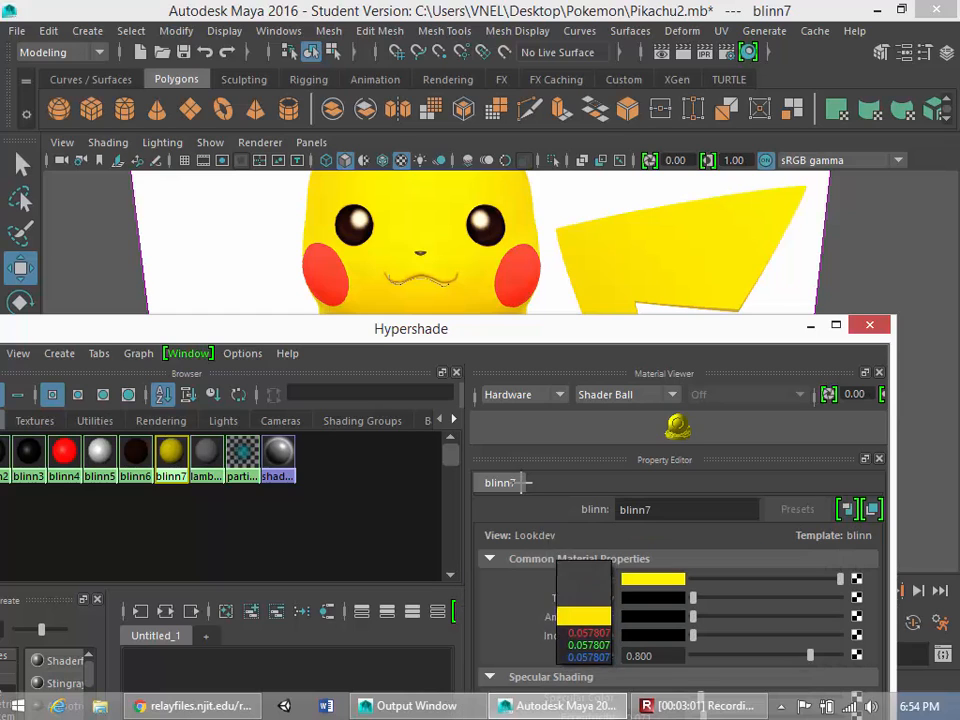
pyautogui.click(419, 206)
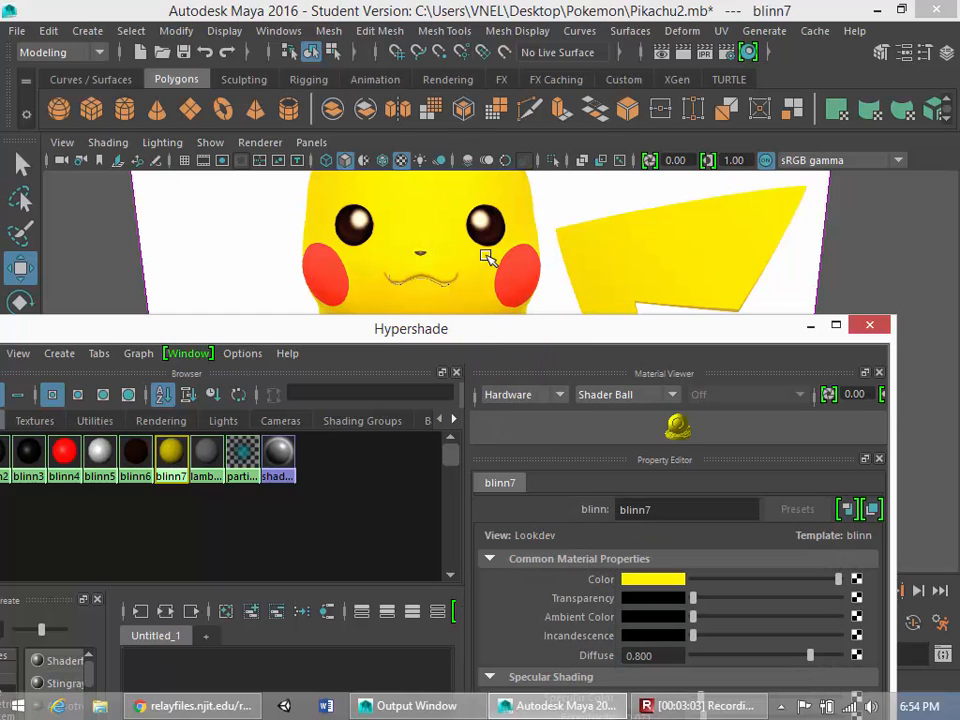
# - Set the blinn7 material's color to the red sampled from the reference image's cheek, and minimize Hypershade
pyautogui.click(630, 580)
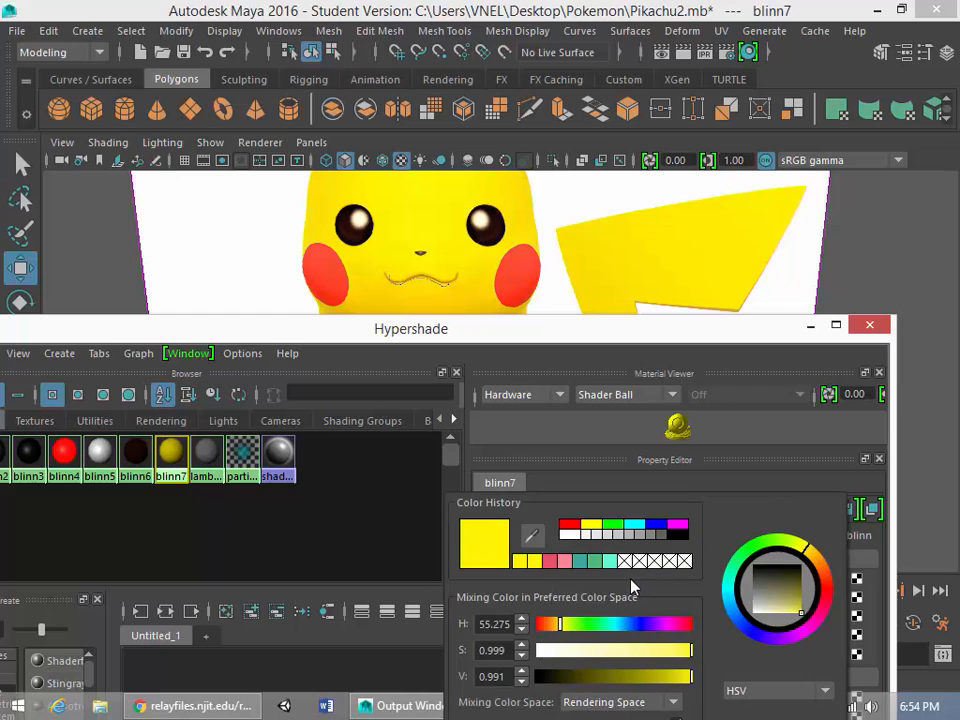
pyautogui.click(527, 545)
pyautogui.click(514, 274)
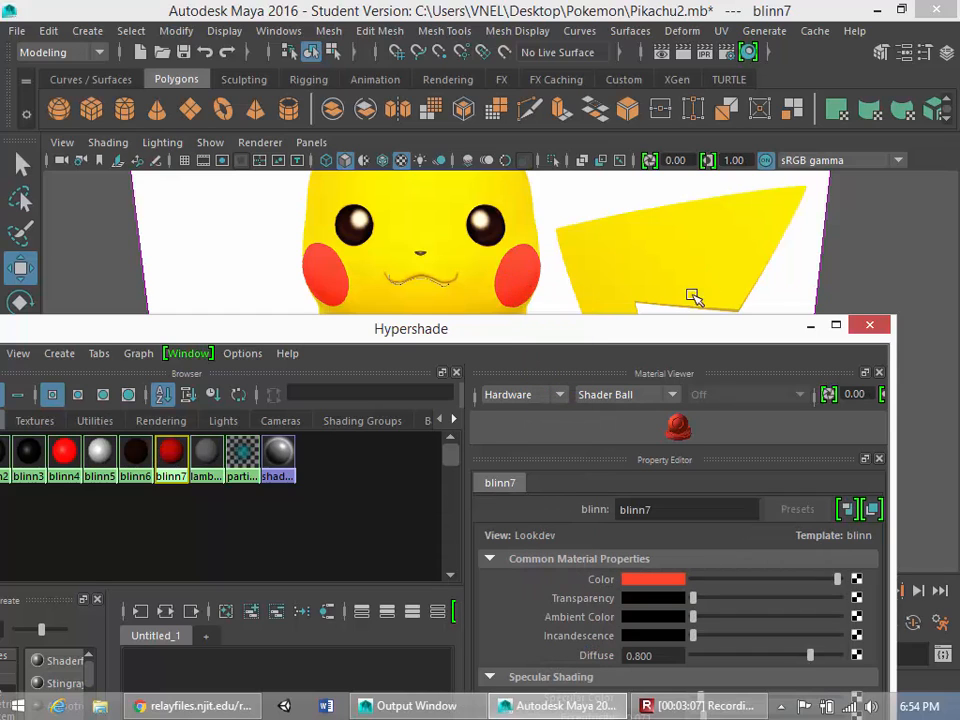
pyautogui.scroll(-5, 360, 293)
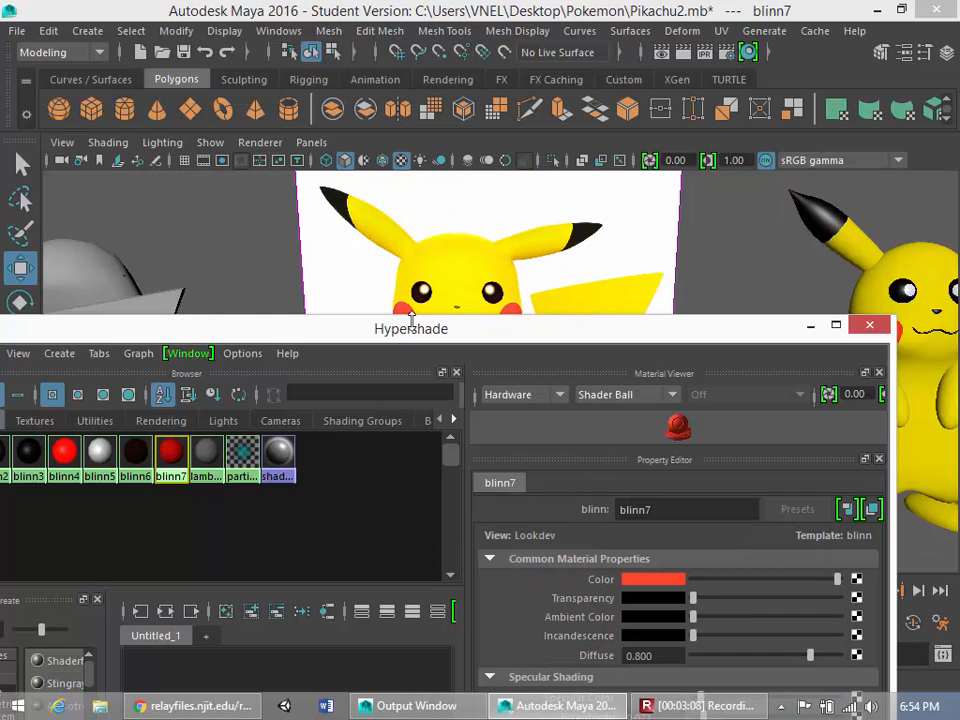
pyautogui.click(810, 326)
pyautogui.keyDown('alt'); pyautogui.moveTo(776, 354); pyautogui.dragTo(656, 382); pyautogui.keyUp('alt')
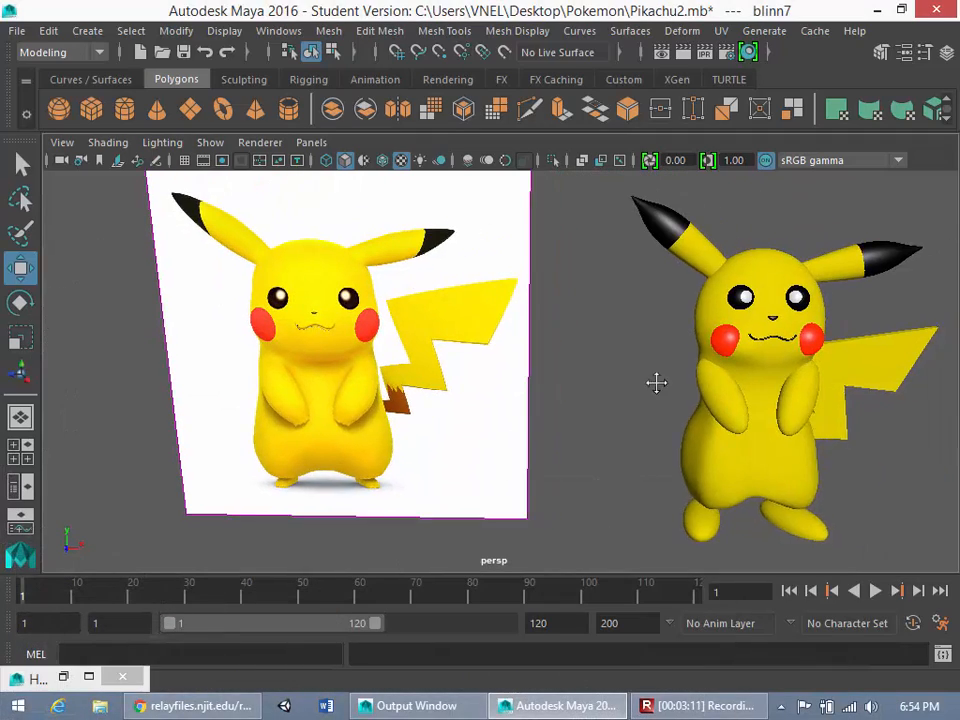
# - Examine the model's face up close and compare it with the mouth, nose and cheeks in the reference image
pyautogui.scroll(6, 656, 382)
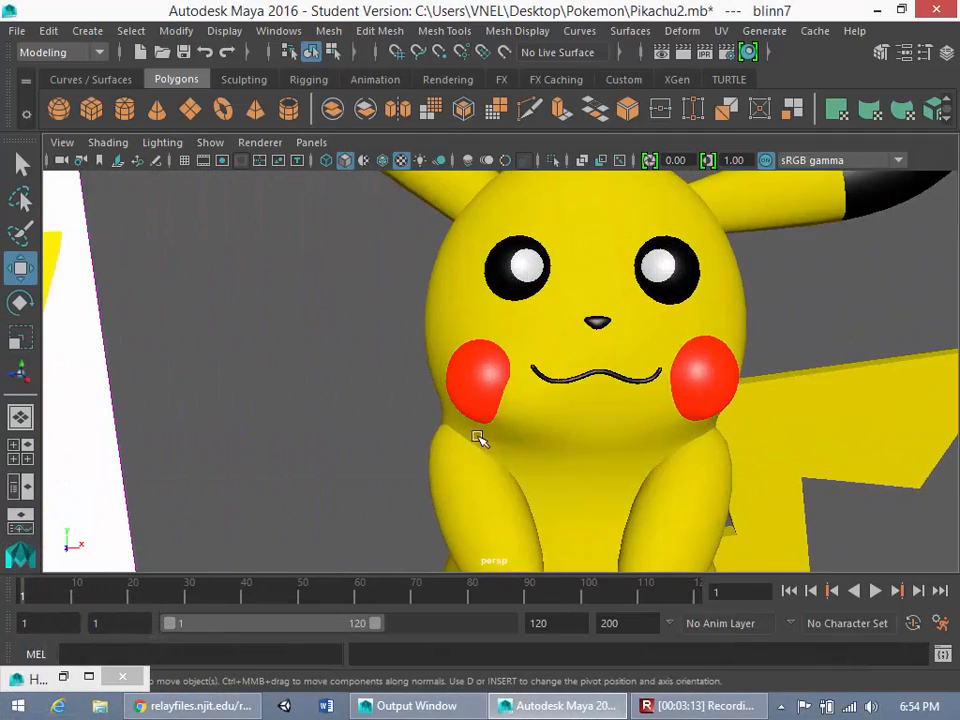
pyautogui.keyDown('alt'); pyautogui.moveTo(478, 438); pyautogui.dragTo(435, 413, button='middle'); pyautogui.keyUp('alt')
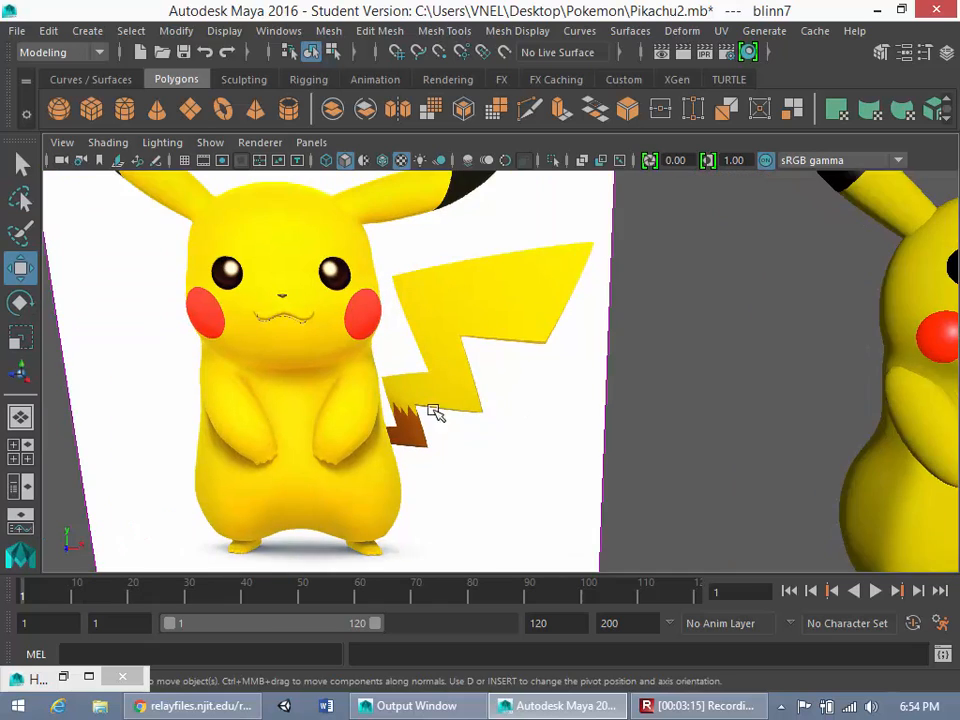
pyautogui.keyDown('alt'); pyautogui.moveTo(435, 413); pyautogui.dragTo(473, 362); pyautogui.keyUp('alt')
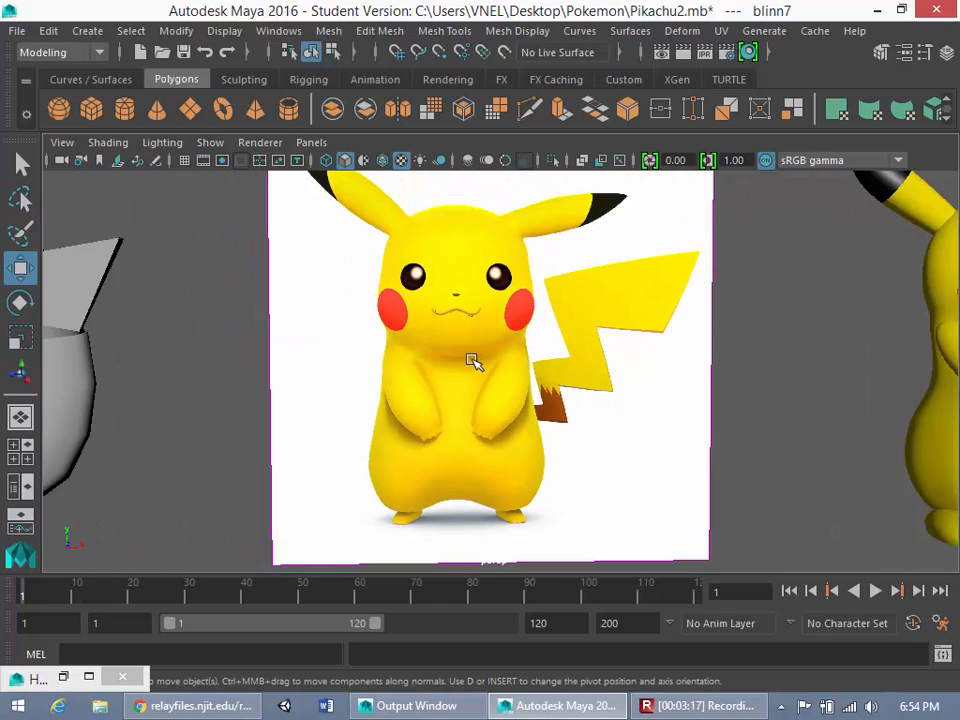
pyautogui.scroll(6, 473, 362)
pyautogui.keyDown('alt'); pyautogui.moveTo(474, 356); pyautogui.dragTo(509, 494, button='middle'); pyautogui.keyUp('alt')
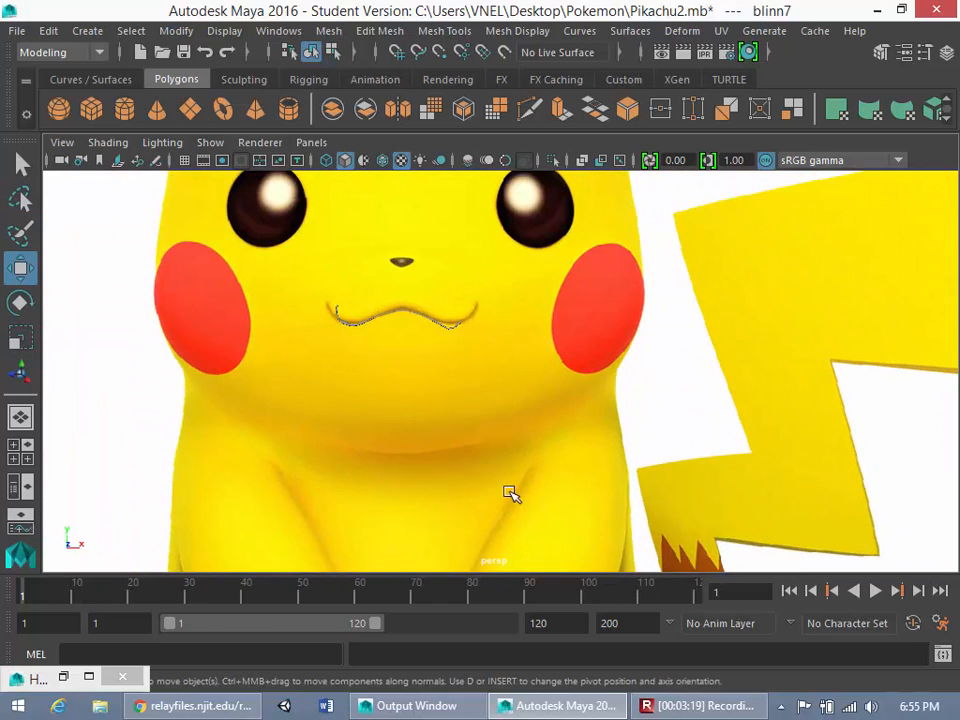
pyautogui.scroll(3, 510, 494)
pyautogui.keyDown('alt'); pyautogui.moveTo(253, 336); pyautogui.dragTo(580, 568, button='middle'); pyautogui.keyUp('alt')
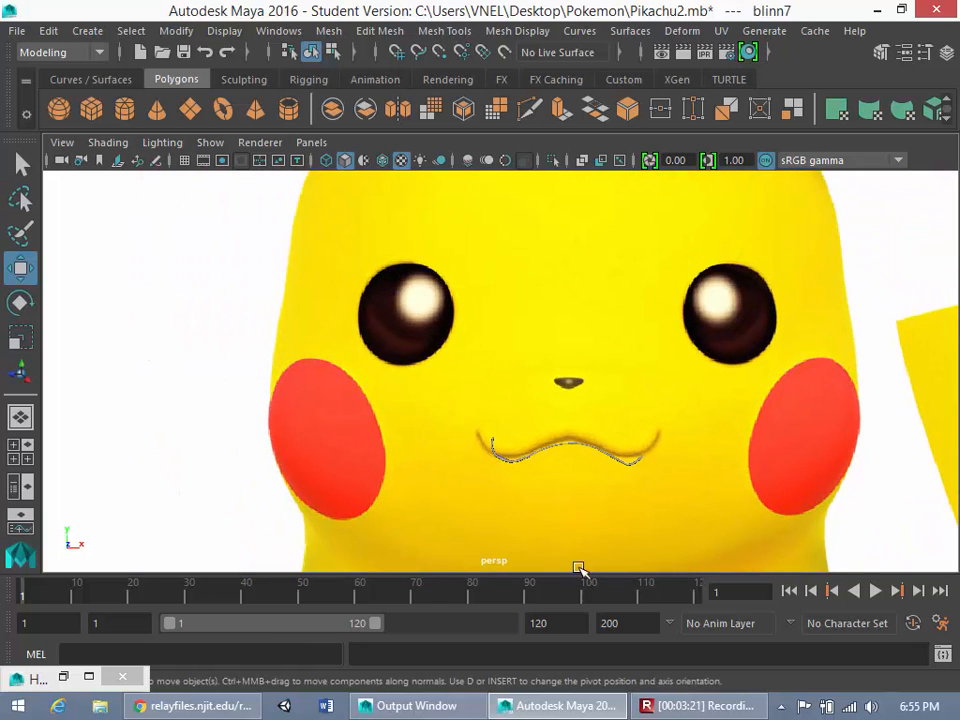
pyautogui.keyDown('alt'); pyautogui.moveTo(715, 471); pyautogui.dragTo(300, 350, button='middle'); pyautogui.keyUp('alt')
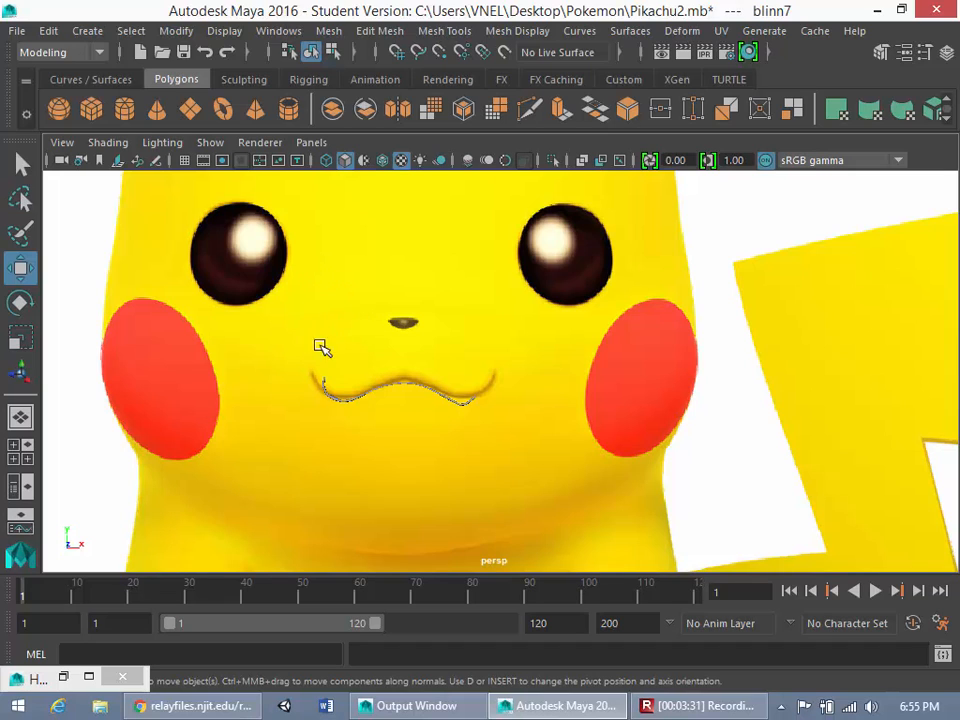
# - Examine the eyes, cheeks and mouth curve on the reference image at close range, and return to the model
pyautogui.scroll(-1, 153, 338)
pyautogui.scroll(-4, 317, 396)
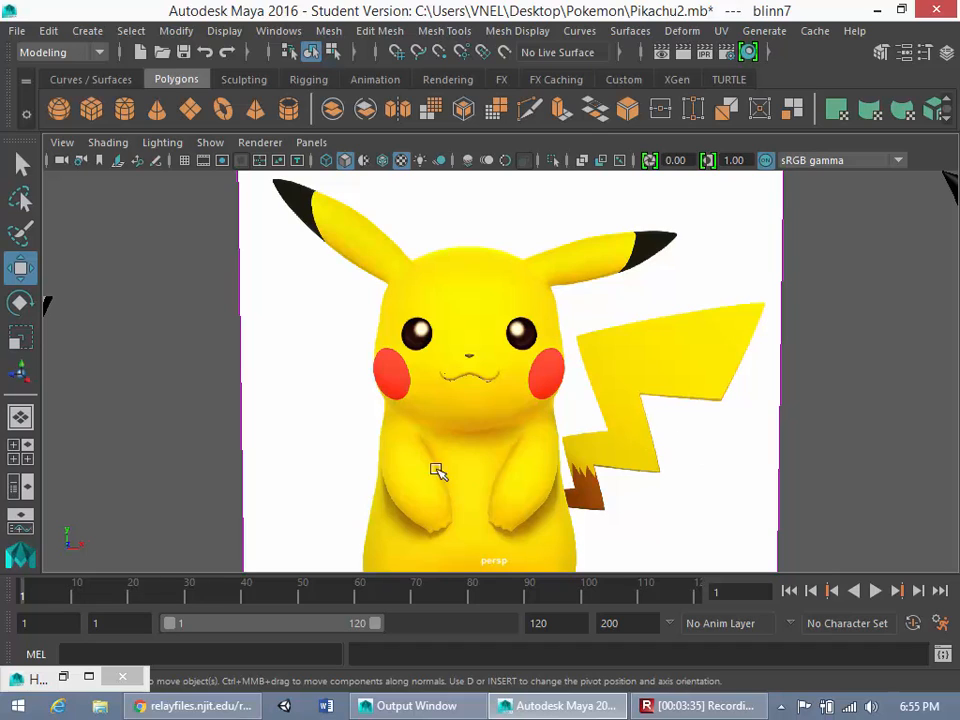
pyautogui.scroll(4, 450, 366)
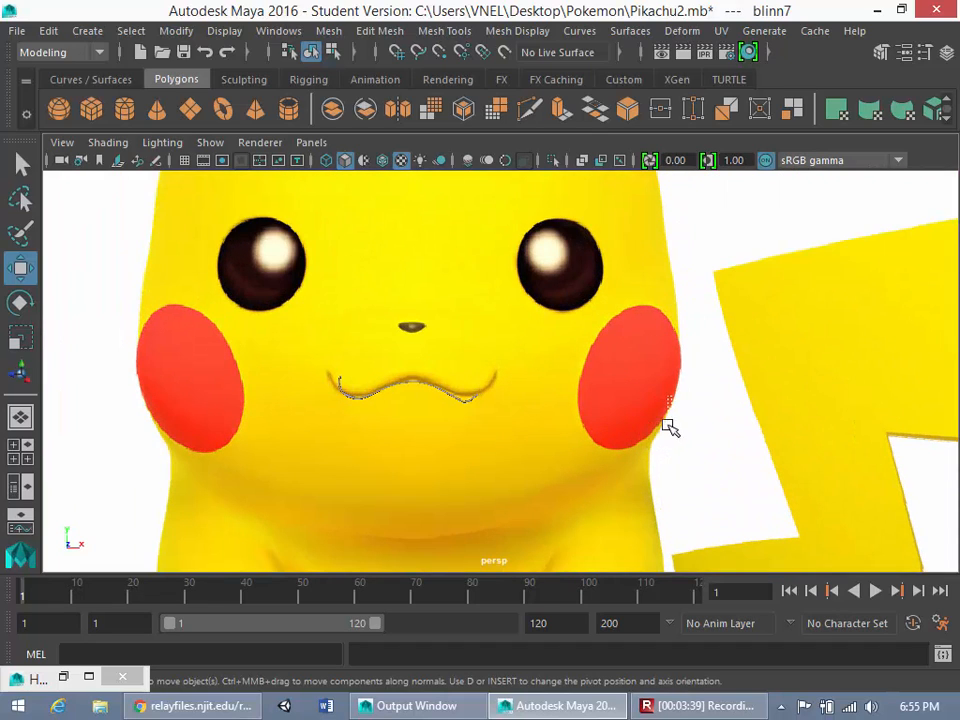
pyautogui.scroll(3, 253, 514)
pyautogui.keyDown('alt'); pyautogui.moveTo(410, 346); pyautogui.dragTo(454, 341, button='middle'); pyautogui.keyUp('alt')
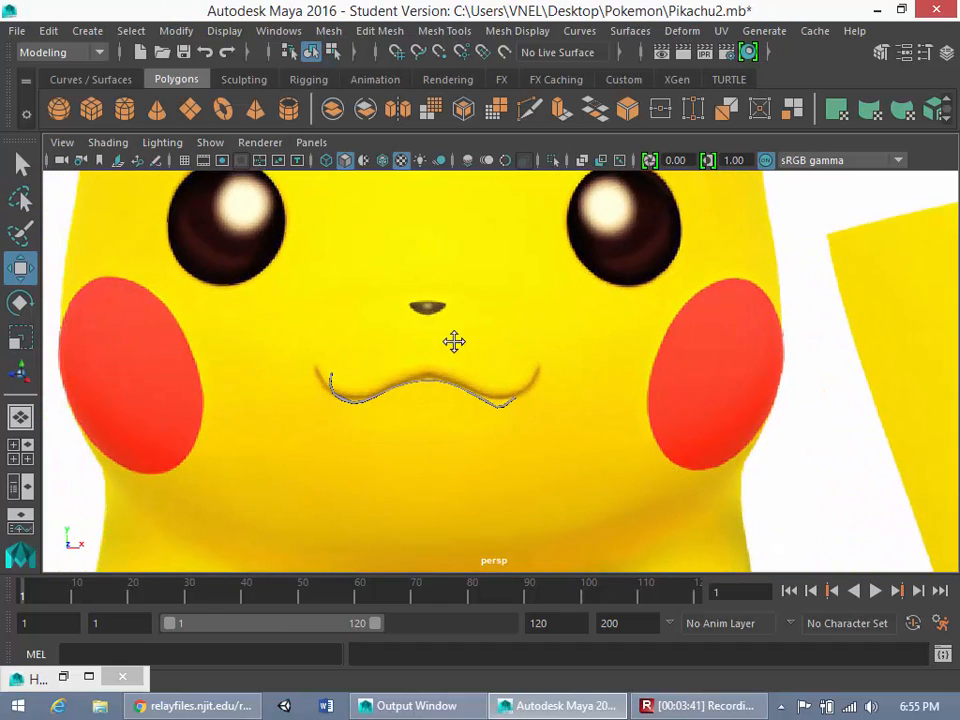
pyautogui.scroll(1, 454, 341)
pyautogui.keyDown('alt'); pyautogui.moveTo(364, 269); pyautogui.dragTo(837, 432, button='middle'); pyautogui.keyUp('alt')
pyautogui.scroll(3, 696, 394)
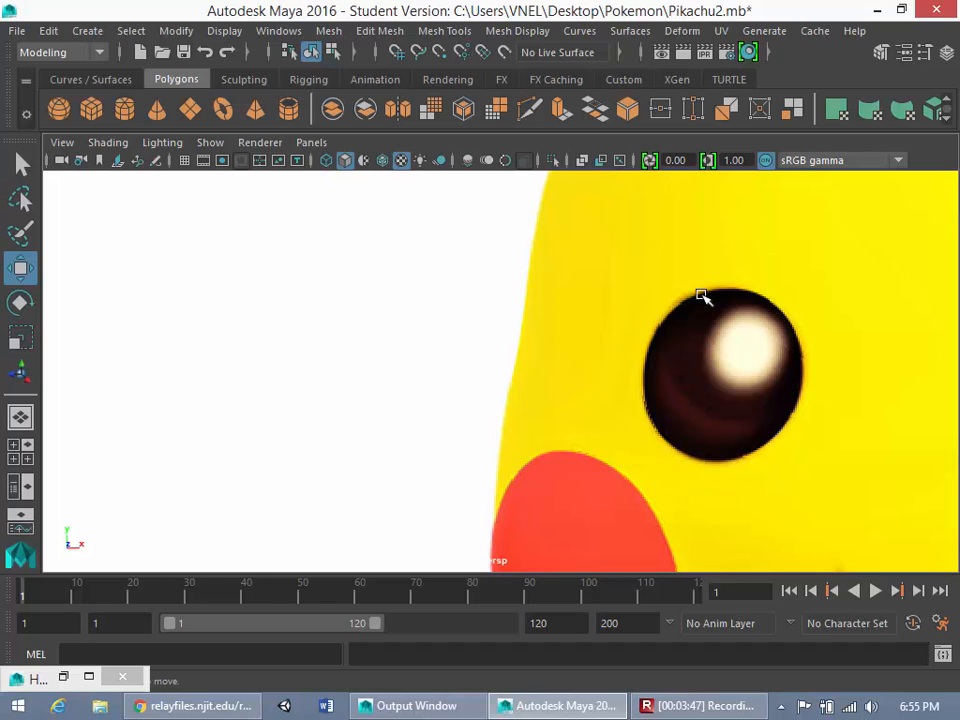
pyautogui.scroll(-2, 805, 365)
pyautogui.scroll(-4, 800, 375)
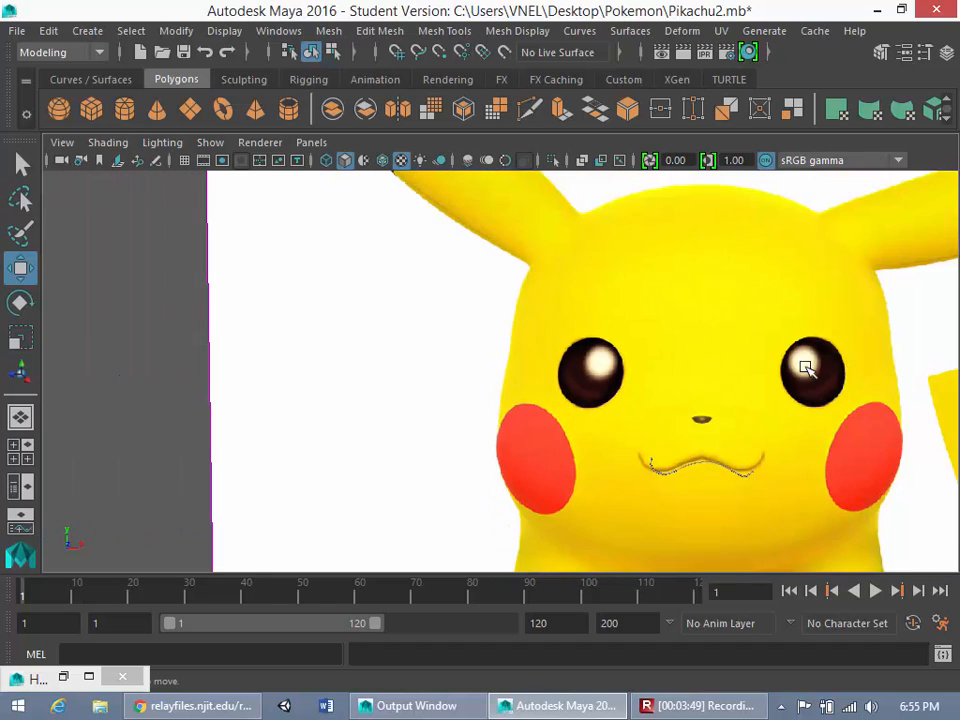
pyautogui.scroll(4, 745, 378)
pyautogui.scroll(3, 371, 433)
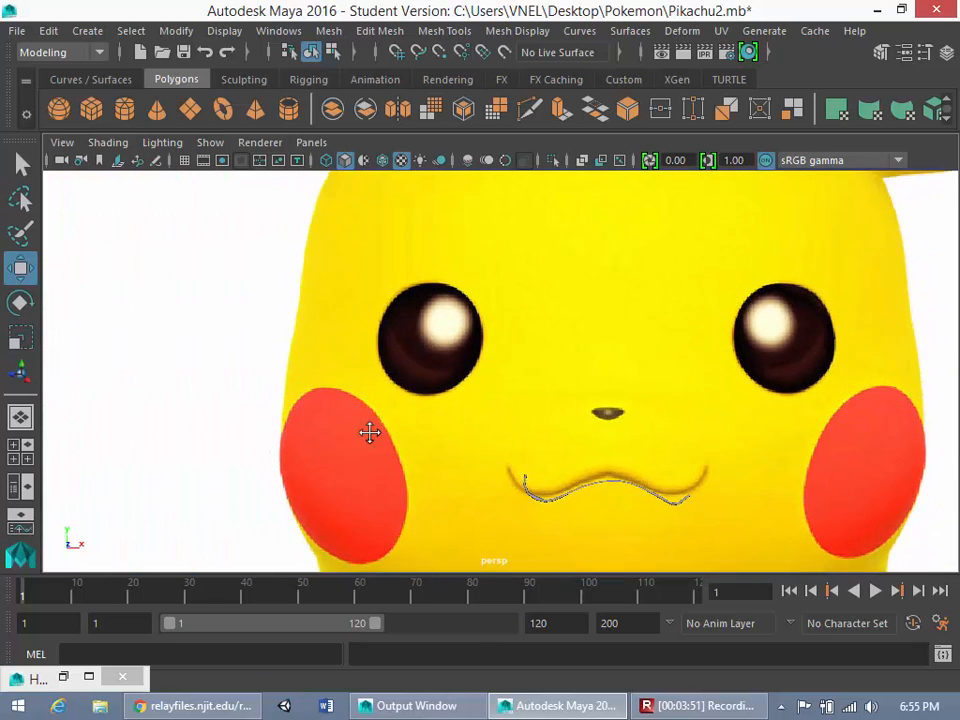
pyautogui.scroll(-5, 561, 531)
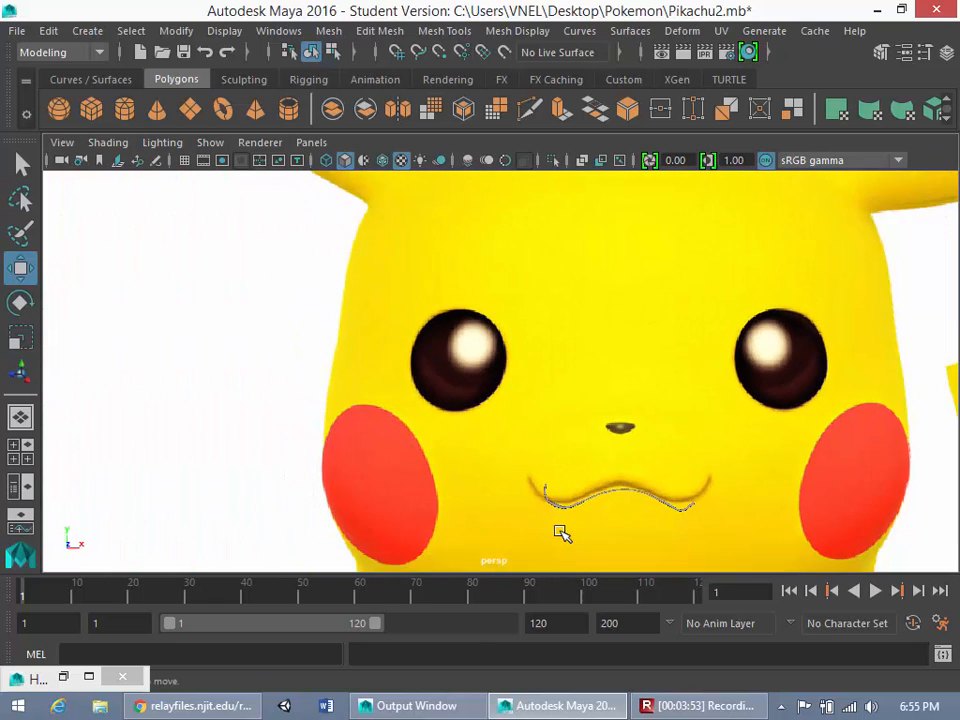
pyautogui.keyDown('alt'); pyautogui.moveTo(486, 361); pyautogui.dragTo(692, 424, button='middle'); pyautogui.keyUp('alt')
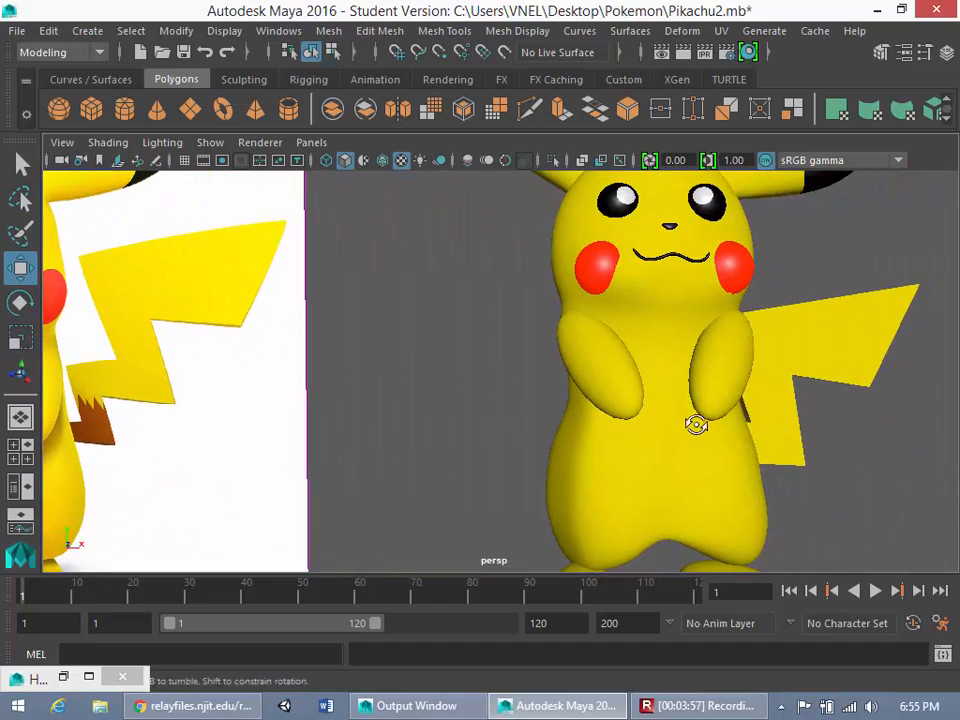
# - Review the whole Pikachu model beside the reference image and the grey and wireframe shapes in the scene
pyautogui.keyDown('alt'); pyautogui.moveTo(692, 424); pyautogui.dragTo(443, 364); pyautogui.keyUp('alt')
pyautogui.scroll(-5, 367, 491)
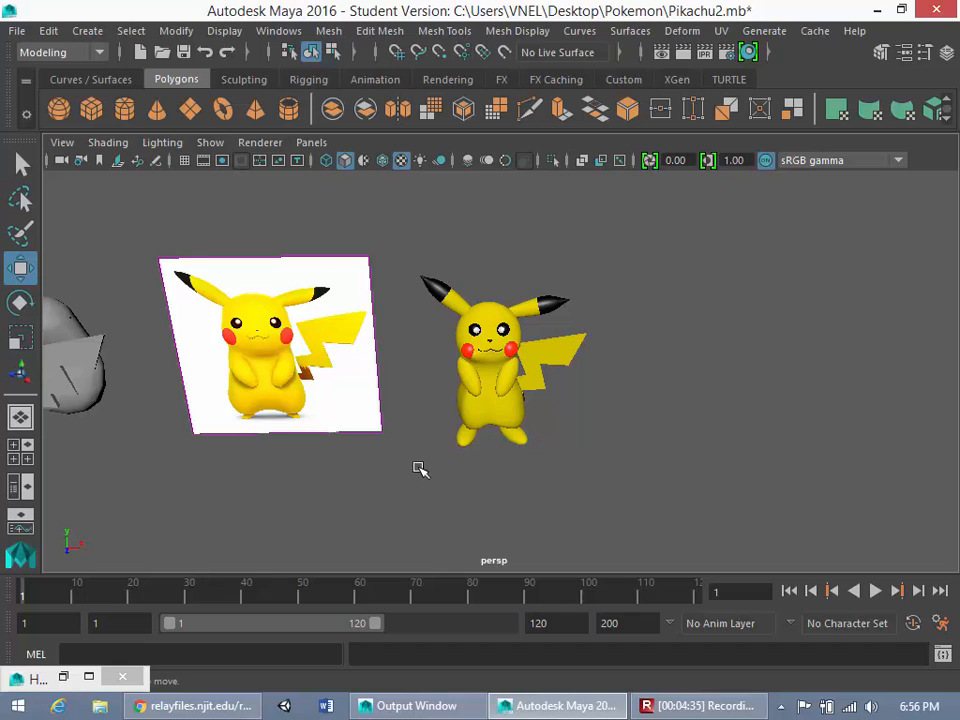
pyautogui.keyDown('alt'); pyautogui.moveTo(424, 444); pyautogui.dragTo(433, 429, button='middle'); pyautogui.keyUp('alt')
pyautogui.scroll(1, 433, 429)
pyautogui.keyDown('alt'); pyautogui.moveTo(433, 429); pyautogui.dragTo(452, 390); pyautogui.keyUp('alt')
pyautogui.keyDown('alt'); pyautogui.moveTo(452, 390); pyautogui.dragTo(474, 436, button='middle'); pyautogui.keyUp('alt')
pyautogui.scroll(1, 474, 436)
pyautogui.keyDown('alt'); pyautogui.moveTo(392, 433); pyautogui.dragTo(450, 399, button='middle'); pyautogui.keyUp('alt')
pyautogui.keyDown('alt'); pyautogui.moveTo(450, 399); pyautogui.dragTo(561, 399, button='right'); pyautogui.keyUp('alt')
pyautogui.keyDown('alt'); pyautogui.moveTo(561, 399); pyautogui.dragTo(591, 401, button='middle'); pyautogui.keyUp('alt')
pyautogui.scroll(-4, 600, 405)
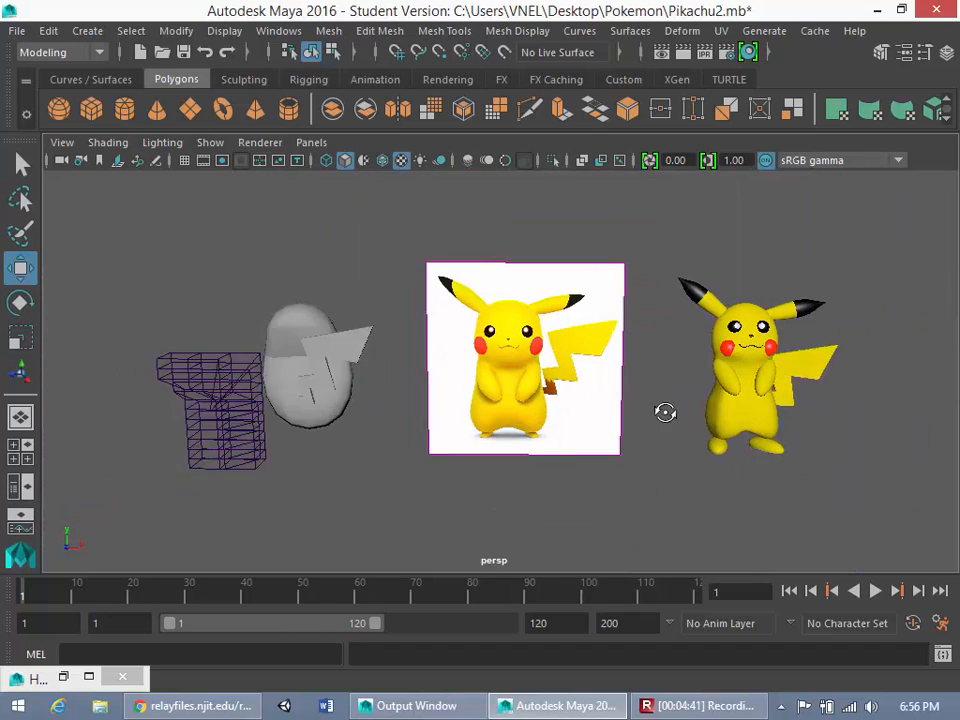
pyautogui.keyDown('alt'); pyautogui.moveTo(666, 411); pyautogui.dragTo(480, 386); pyautogui.keyUp('alt')
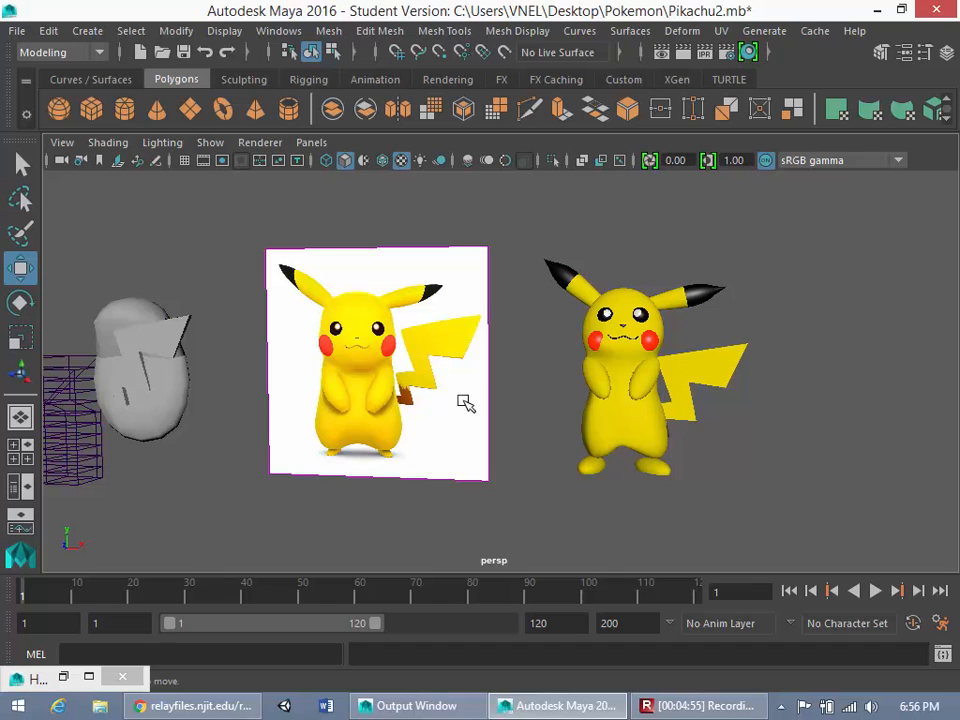
# - Restore Hypershade, inspect the properties of the black blinn3 material, and minimize Hypershade
pyautogui.click(89, 677)
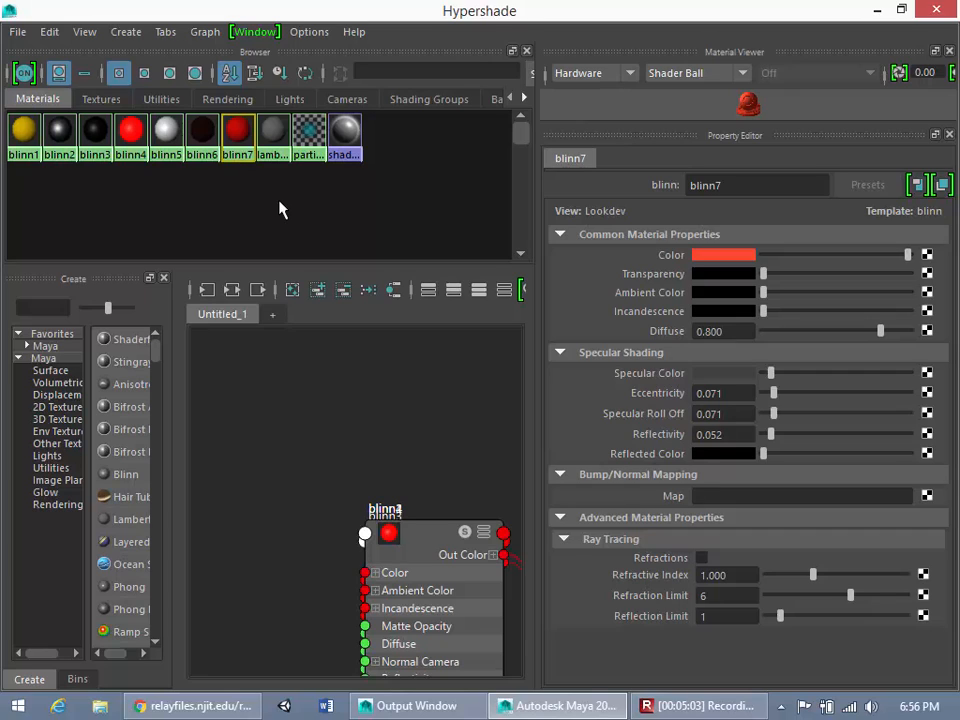
pyautogui.click(63, 131)
pyautogui.click(88, 134)
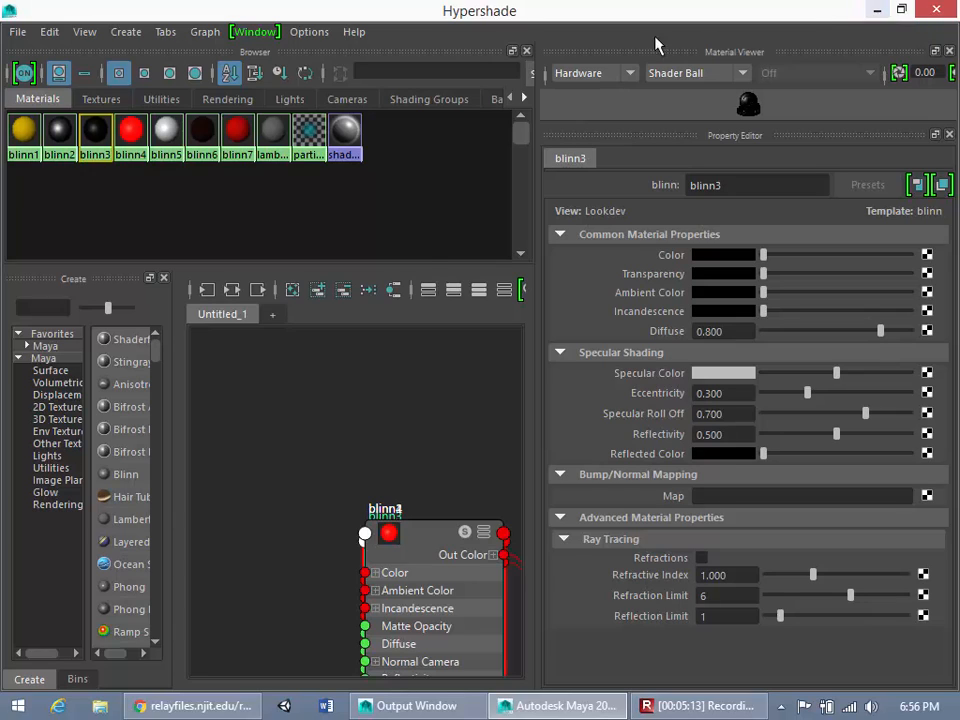
pyautogui.click(874, 12)
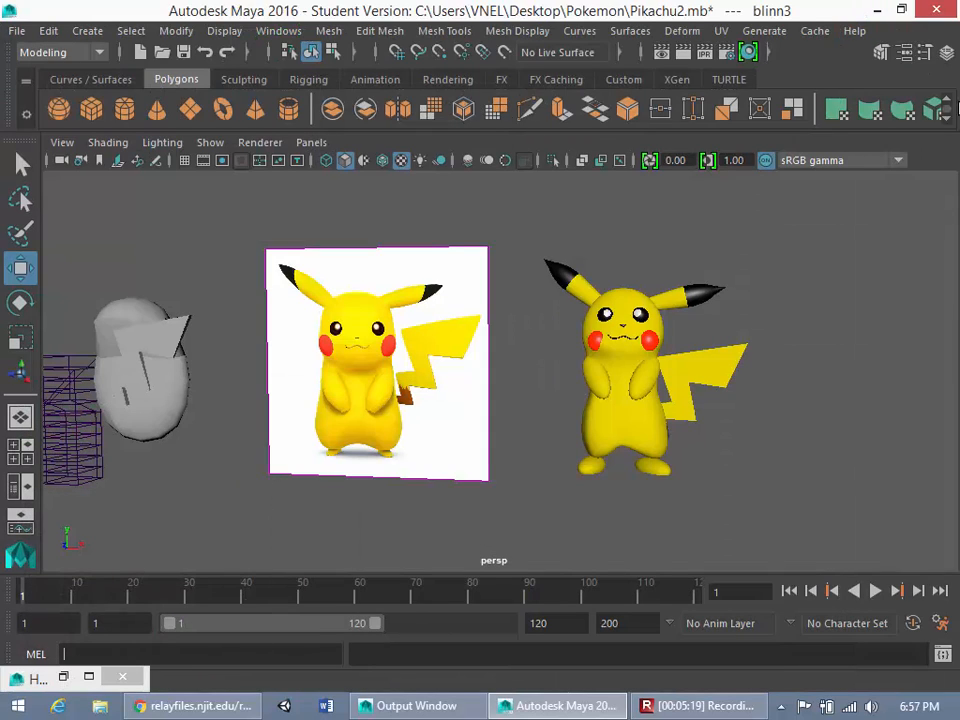
# - Compare the model's ears, face and body with the reference image side by side, from close and from farther away
pyautogui.keyDown('alt'); pyautogui.moveTo(748, 315); pyautogui.dragTo(636, 302); pyautogui.keyUp('alt')
pyautogui.keyDown('alt'); pyautogui.moveTo(636, 302); pyautogui.dragTo(673, 276, button='middle'); pyautogui.keyUp('alt')
pyautogui.scroll(4, 673, 276)
pyautogui.keyDown('alt'); pyautogui.moveTo(566, 360); pyautogui.dragTo(491, 409, button='middle'); pyautogui.keyUp('alt')
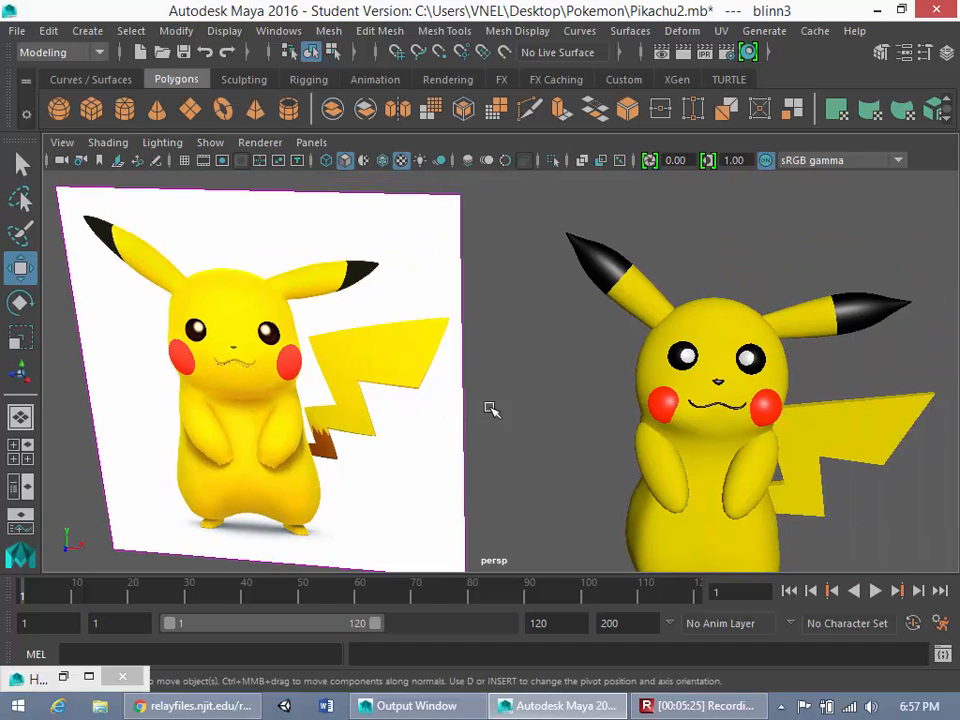
pyautogui.keyDown('alt'); pyautogui.moveTo(477, 435); pyautogui.dragTo(478, 422); pyautogui.keyUp('alt')
pyautogui.scroll(-5, 476, 422)
pyautogui.keyDown('alt'); pyautogui.moveTo(476, 422); pyautogui.dragTo(480, 409, button='middle'); pyautogui.keyUp('alt')
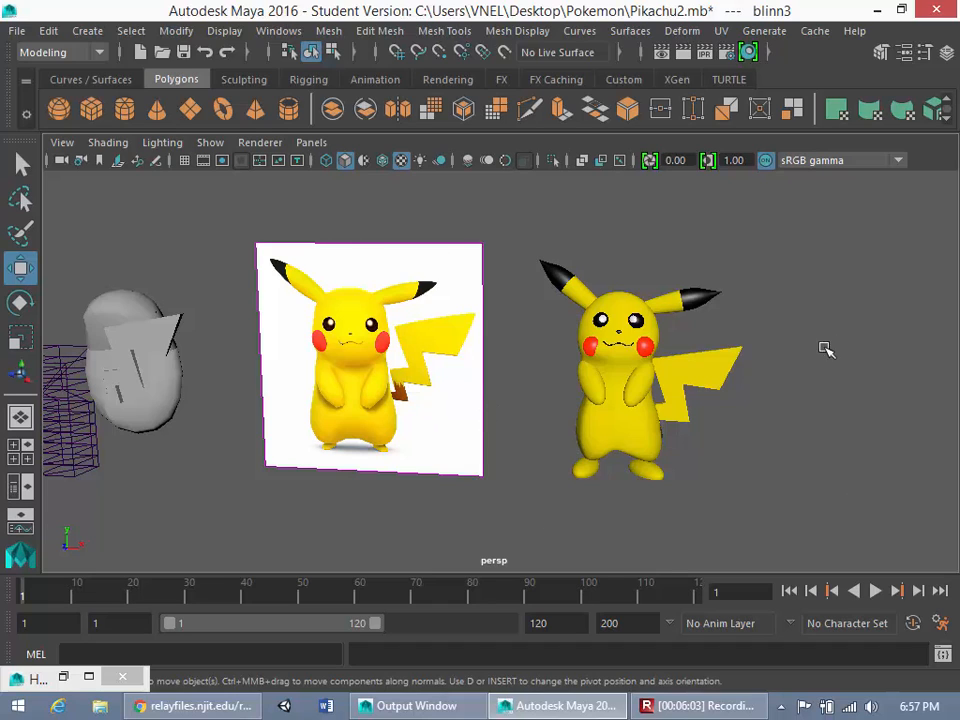
pyautogui.scroll(2, 739, 369)
pyautogui.scroll(-3, 737, 373)
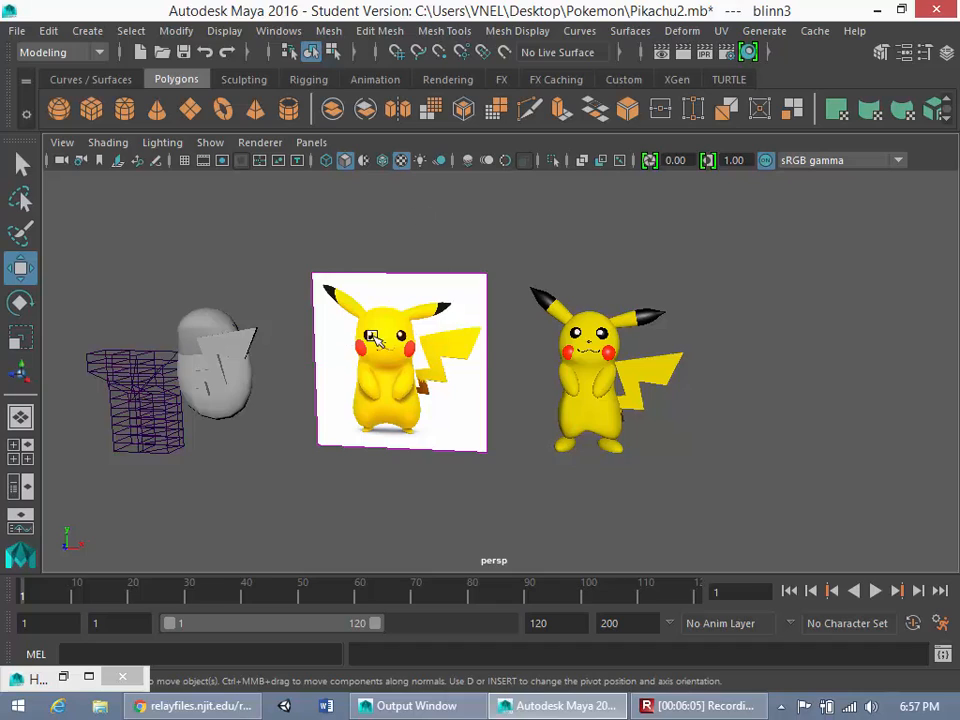
pyautogui.scroll(2, 491, 306)
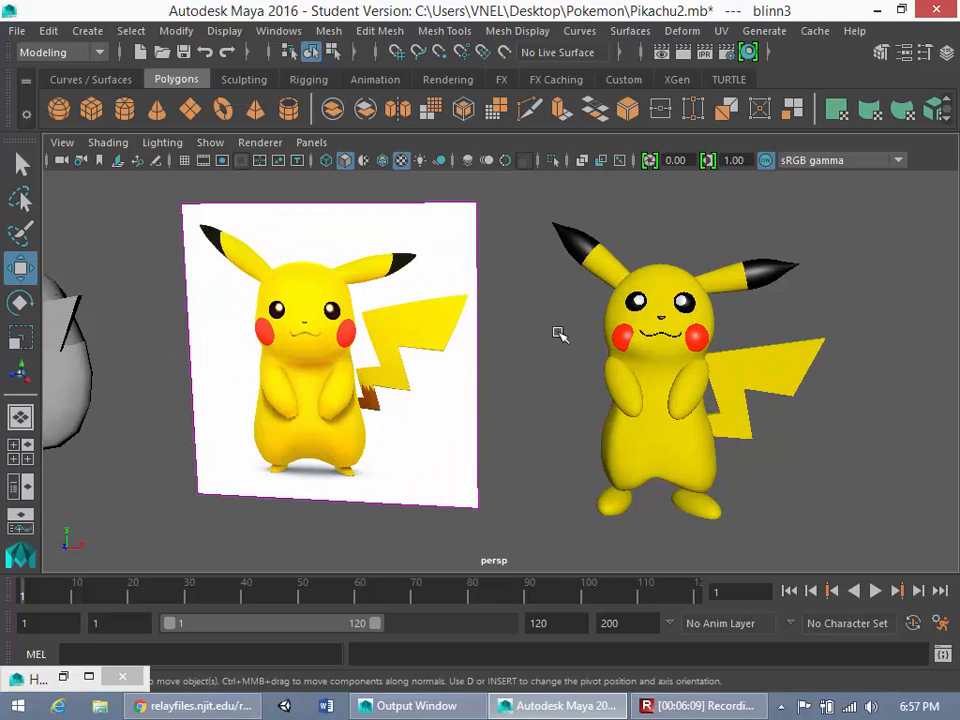
# - Highlight the model's parts together and its body mesh alone to inspect their wireframes, and clear the selection
pyautogui.moveTo(522, 185); pyautogui.dragTo(859, 526)
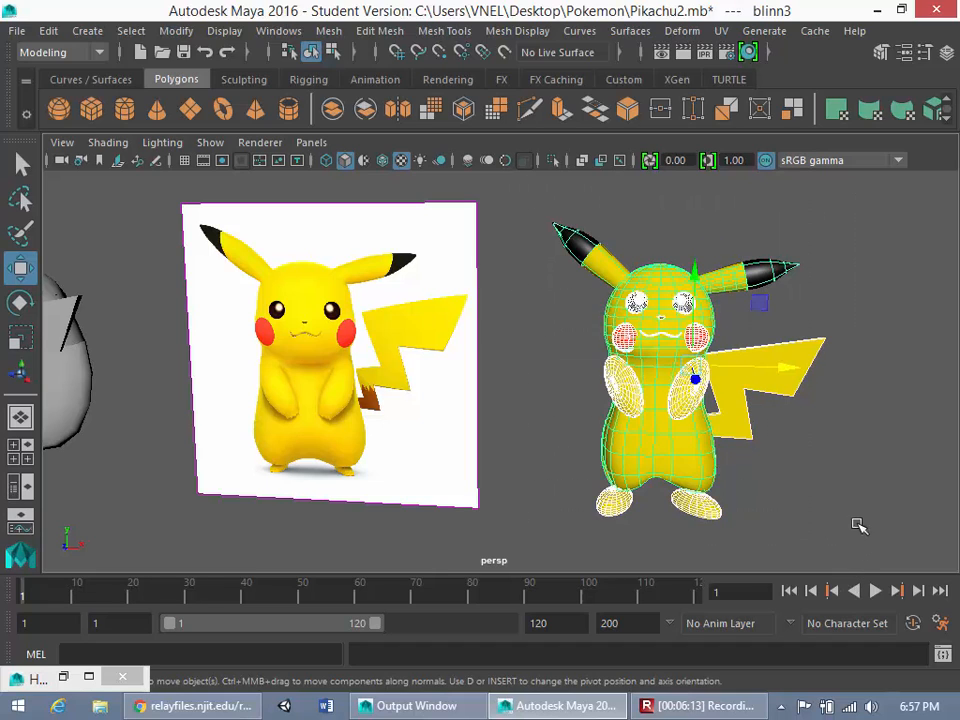
pyautogui.click(857, 522)
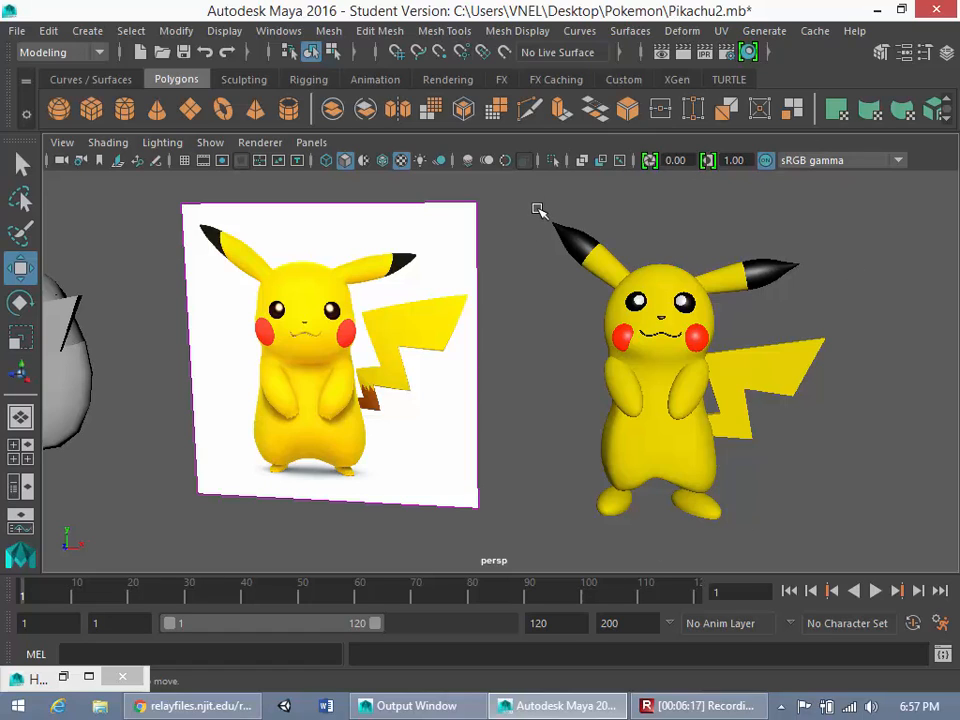
pyautogui.scroll(-2, 545, 330)
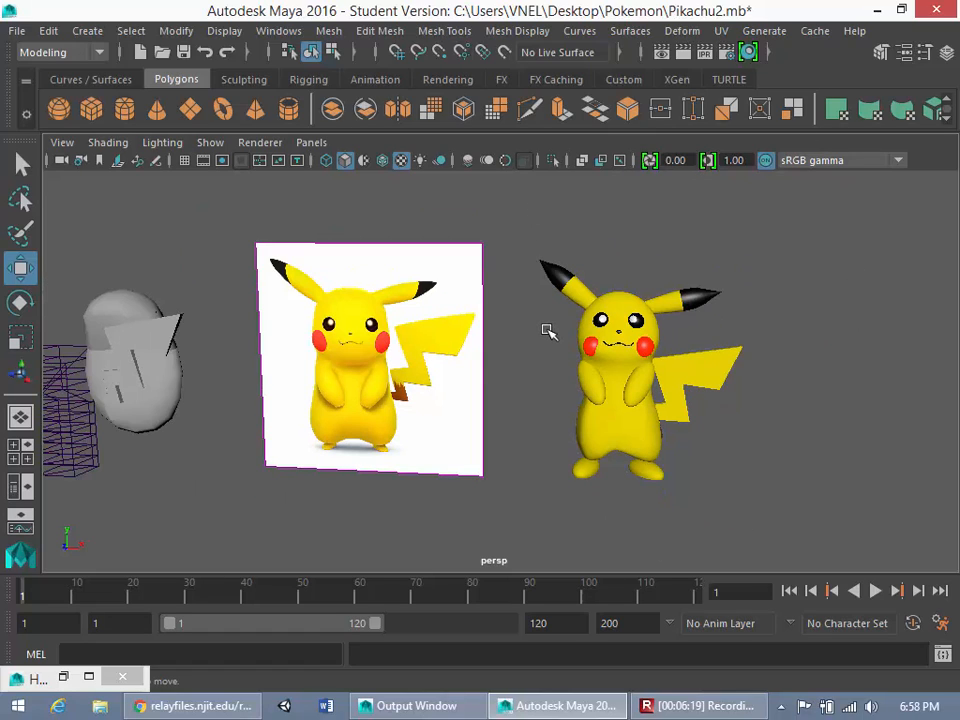
pyautogui.click(578, 277)
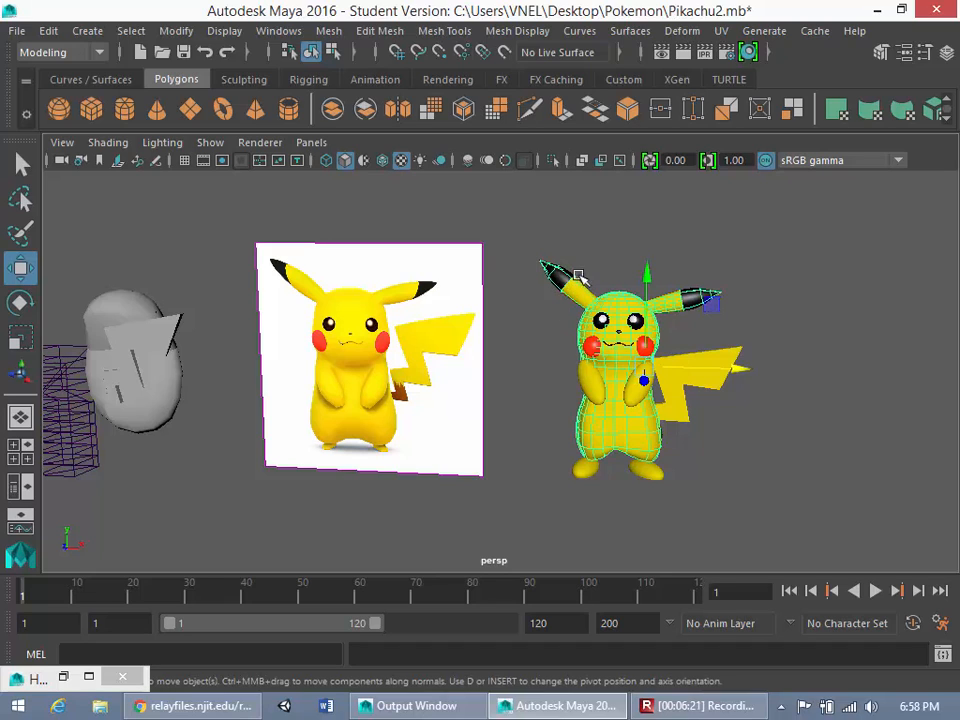
pyautogui.click(666, 197)
pyautogui.moveTo(523, 204); pyautogui.dragTo(528, 440)
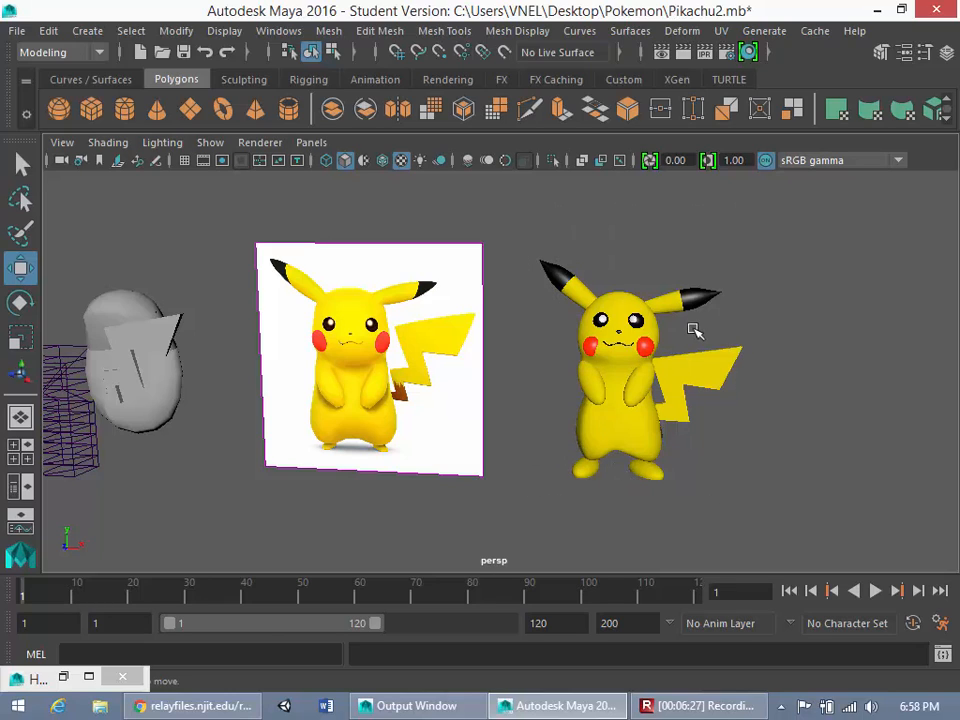
# - Select the entire Pikachu model, including its tail, to inspect how its parts fit together, and deselect it
pyautogui.scroll(2, 598, 341)
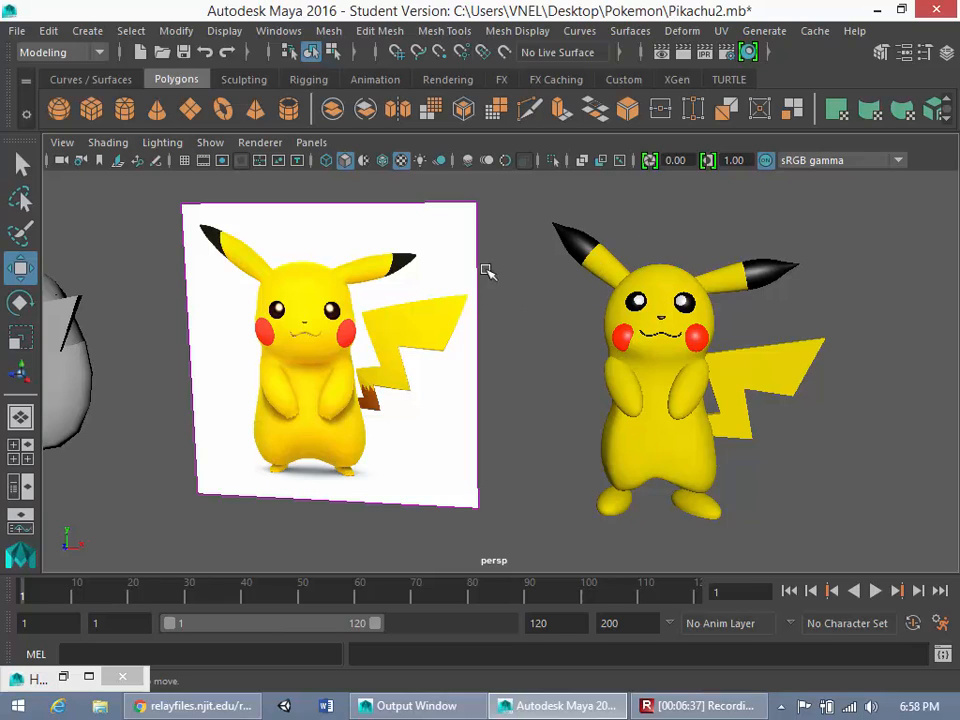
pyautogui.moveTo(529, 210); pyautogui.dragTo(534, 490)
pyautogui.click(855, 505)
pyautogui.keyDown('alt'); pyautogui.moveTo(533, 426); pyautogui.dragTo(540, 460); pyautogui.keyUp('alt')
pyautogui.scroll(-4, 520, 430)
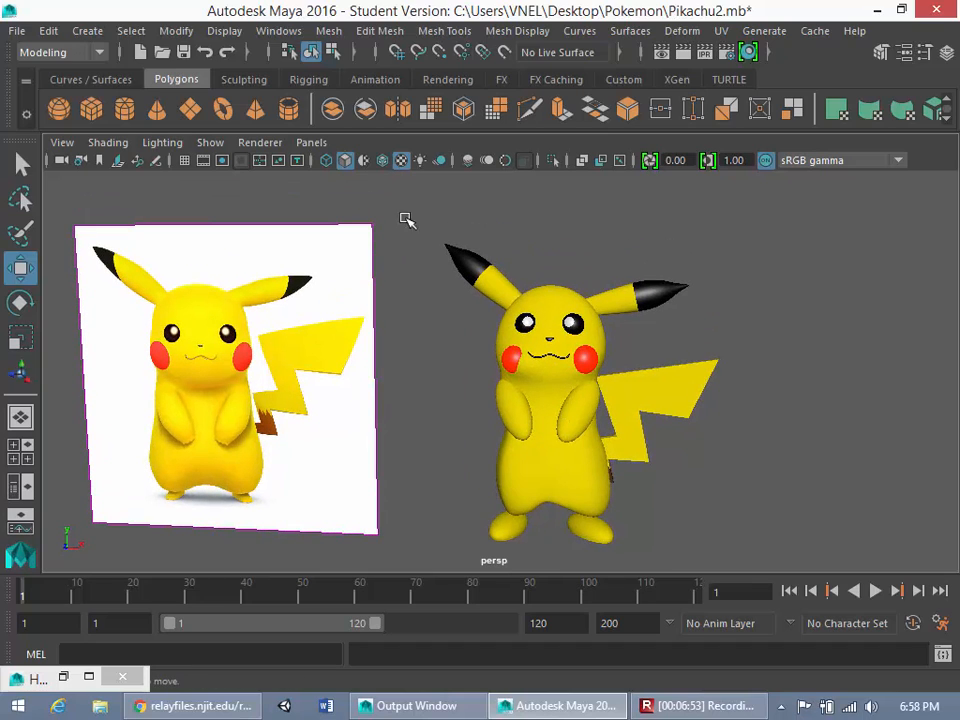
pyautogui.moveTo(407, 219); pyautogui.dragTo(758, 548)
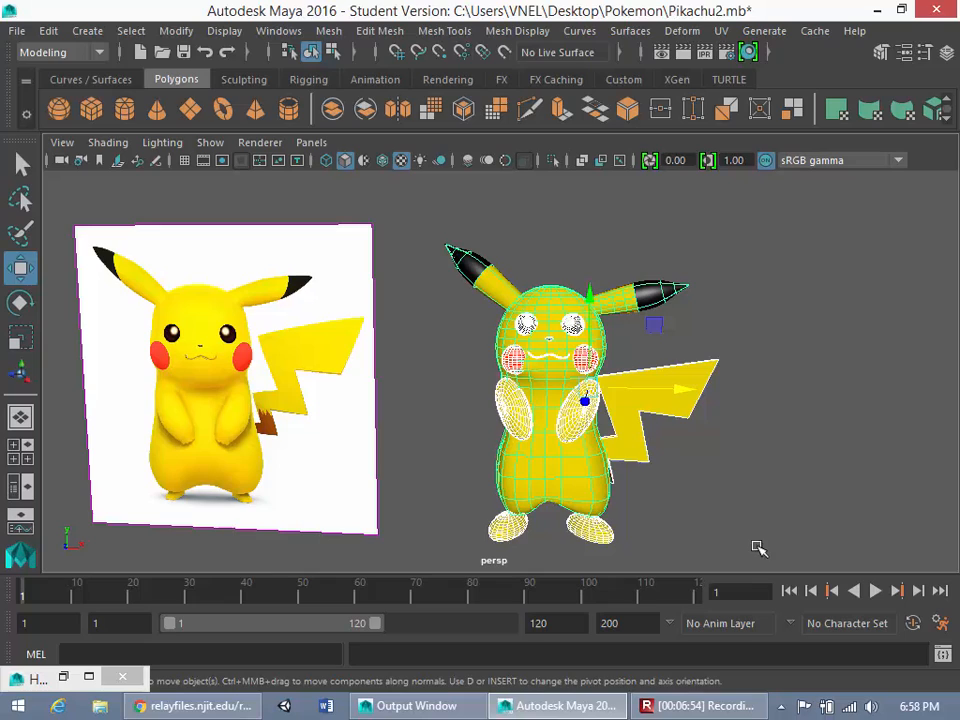
pyautogui.click(752, 418)
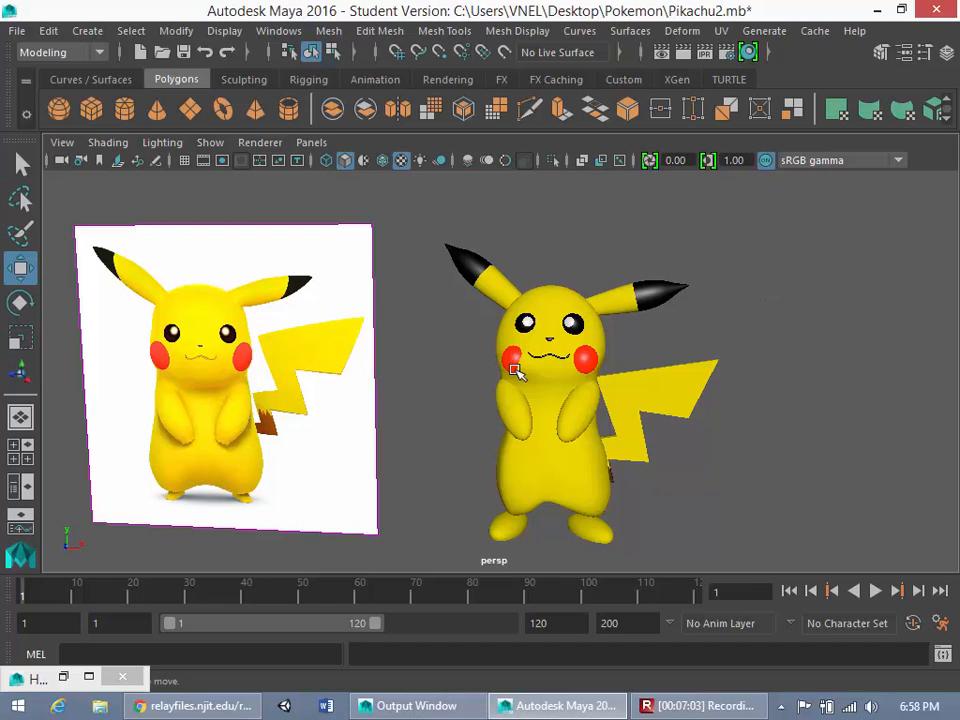
# - Examine the model's face and the reference image's face up close, and finish with both shown in full
pyautogui.scroll(5, 513, 370)
pyautogui.scroll(-3, 670, 342)
pyautogui.keyDown('alt'); pyautogui.moveTo(628, 340); pyautogui.dragTo(505, 392, button='middle'); pyautogui.keyUp('alt')
pyautogui.scroll(3, 505, 392)
pyautogui.keyDown('alt'); pyautogui.moveTo(456, 424); pyautogui.dragTo(866, 311, button='middle'); pyautogui.keyUp('alt')
pyautogui.keyDown('alt'); pyautogui.moveTo(743, 354); pyautogui.dragTo(850, 349, button='middle'); pyautogui.keyUp('alt')
pyautogui.scroll(-5, 660, 476)
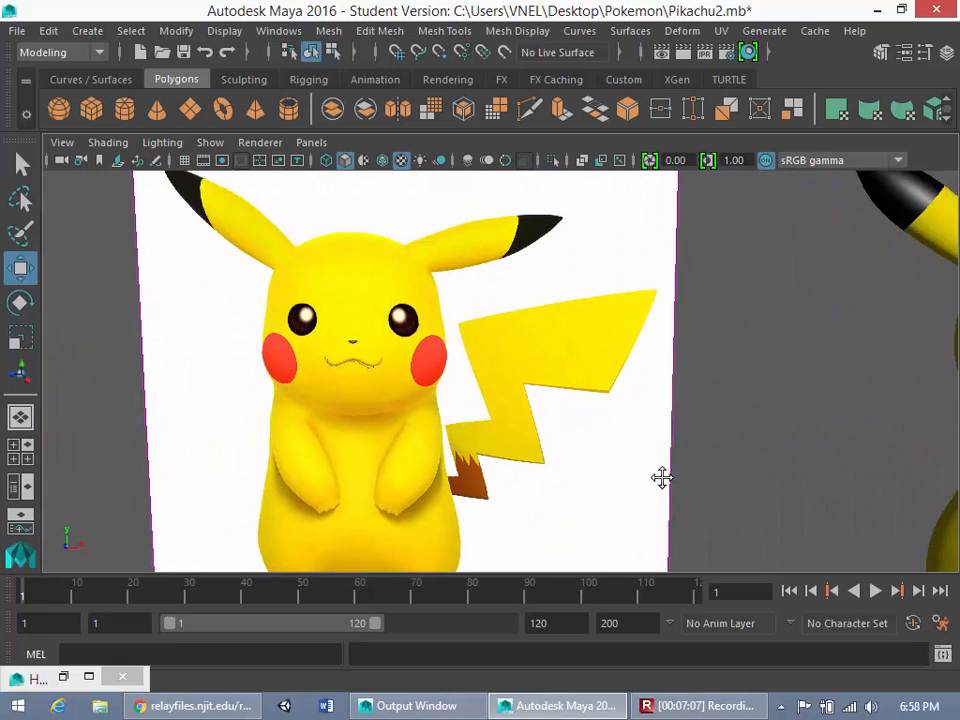
pyautogui.keyDown('alt'); pyautogui.moveTo(722, 430); pyautogui.dragTo(611, 449); pyautogui.keyUp('alt')
pyautogui.keyDown('alt'); pyautogui.moveTo(652, 337); pyautogui.dragTo(626, 401); pyautogui.keyUp('alt')
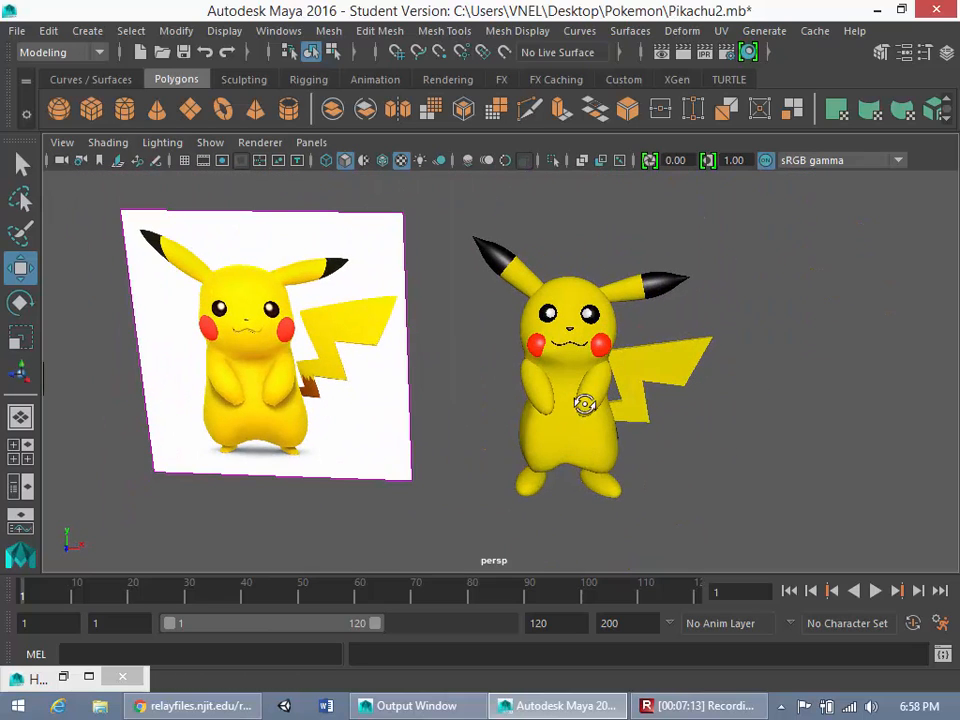
pyautogui.click(697, 706)
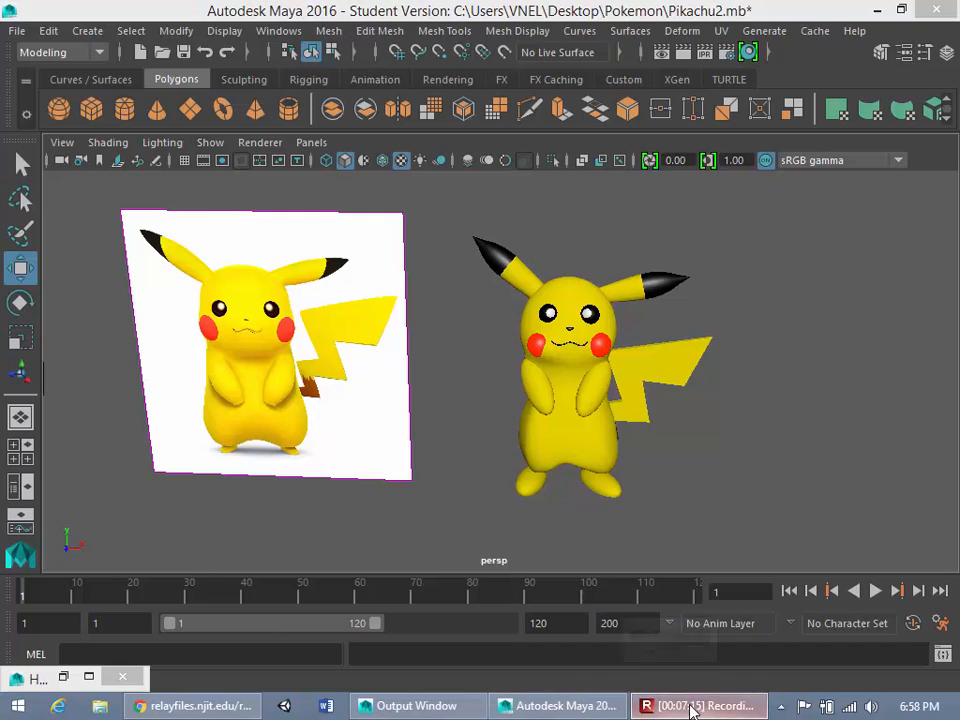